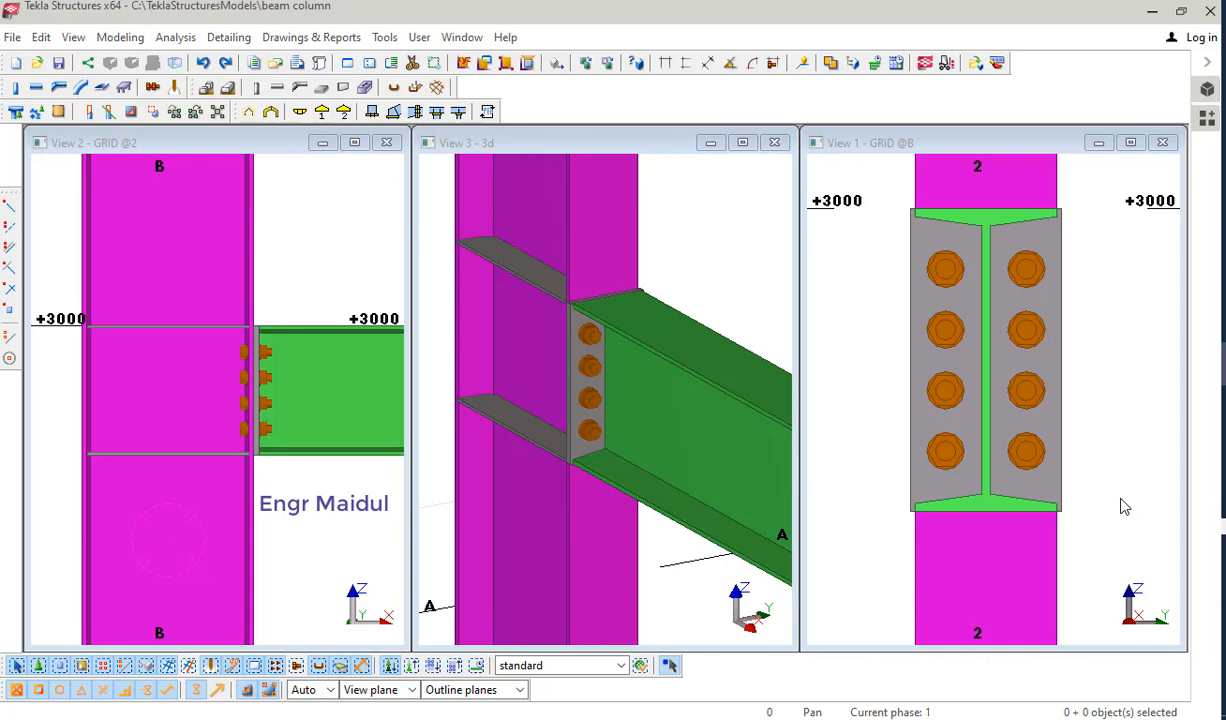
Step: Place a column at the intersection of grid lines B and 1 in the 3D view
{"action": "scroll", "coordinate": [692, 339], "scroll_direction": "down", "scroll_amount": 5}
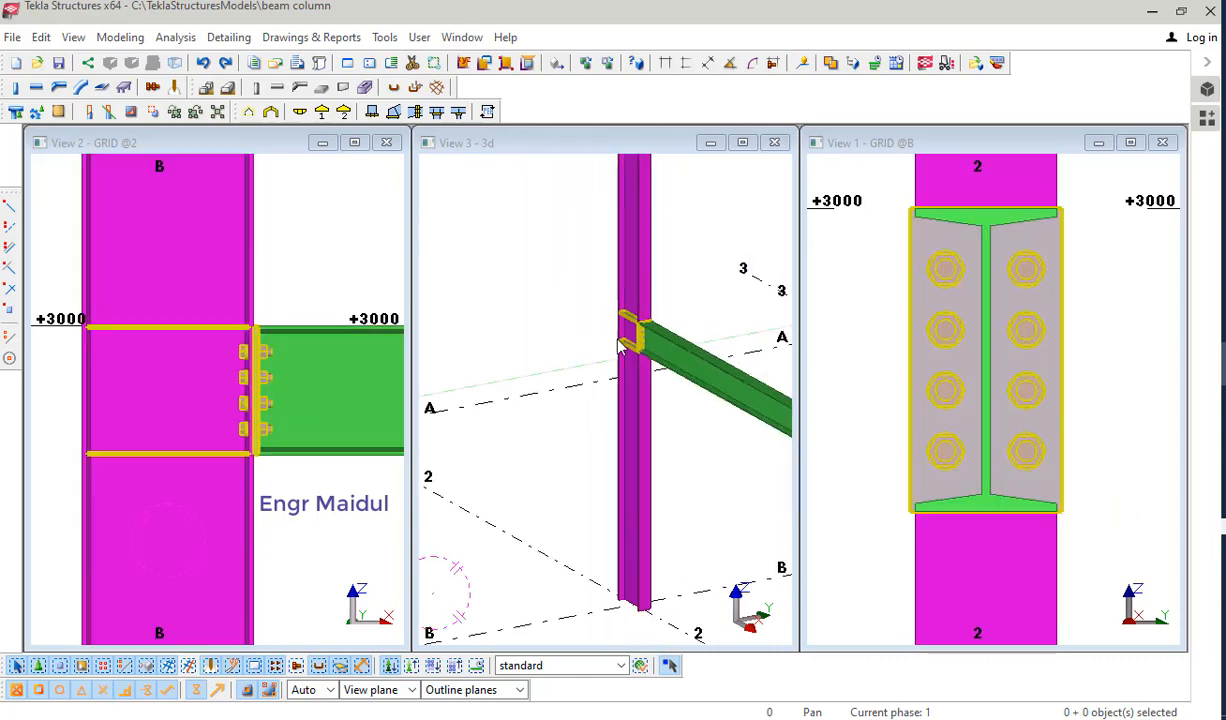
{"action": "scroll", "coordinate": [600, 343], "scroll_direction": "down", "scroll_amount": 5}
{"action": "middle_click_drag", "start_coordinate": [591, 352], "coordinate": [614, 348]}
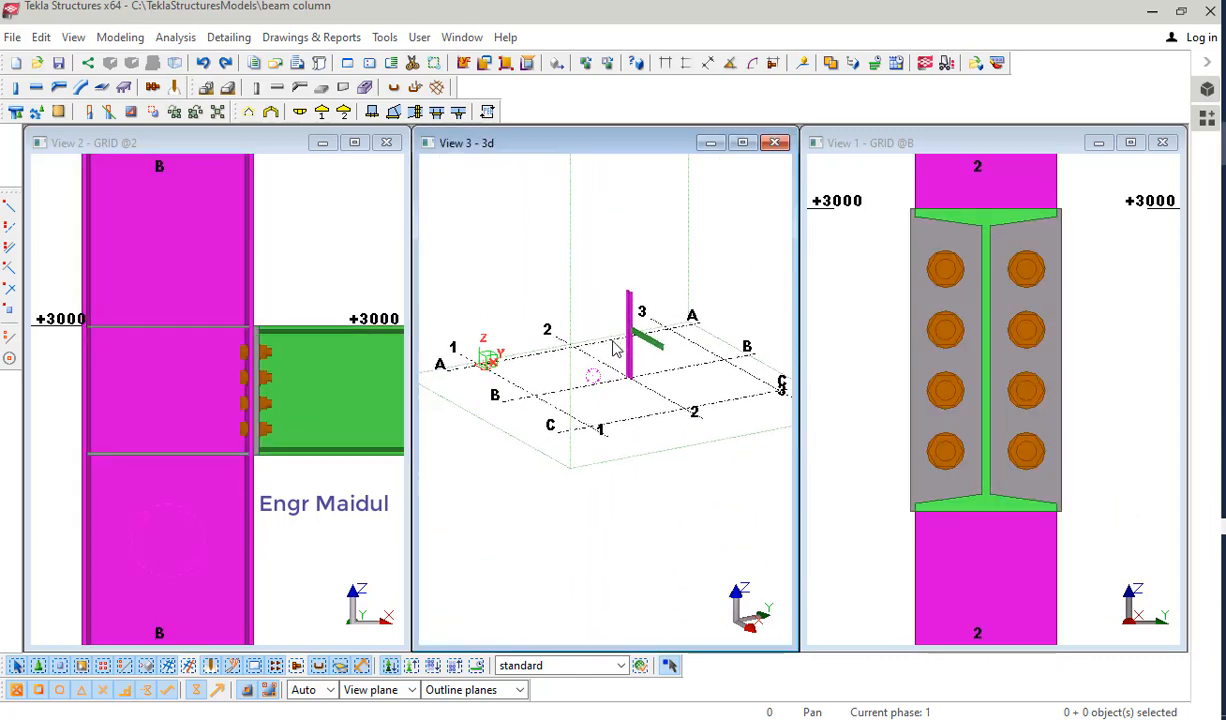
{"action": "scroll", "coordinate": [530, 398], "scroll_direction": "up", "scroll_amount": 2}
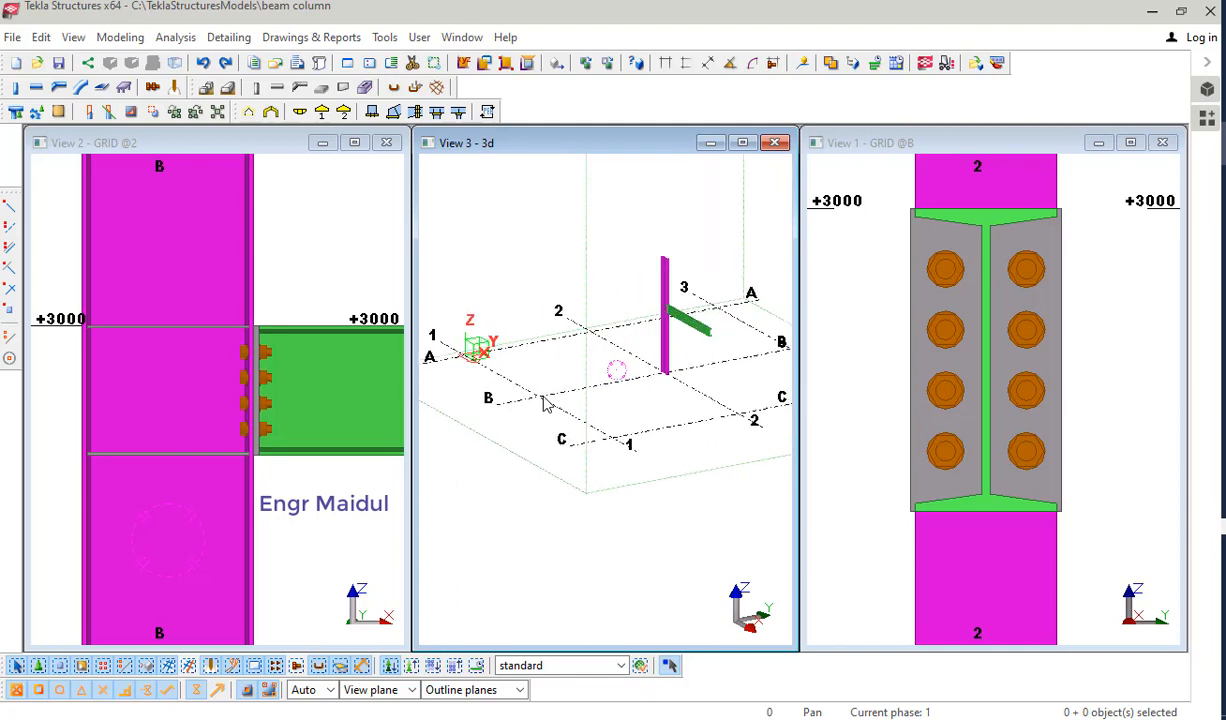
{"action": "left_click", "coordinate": [15, 88]}
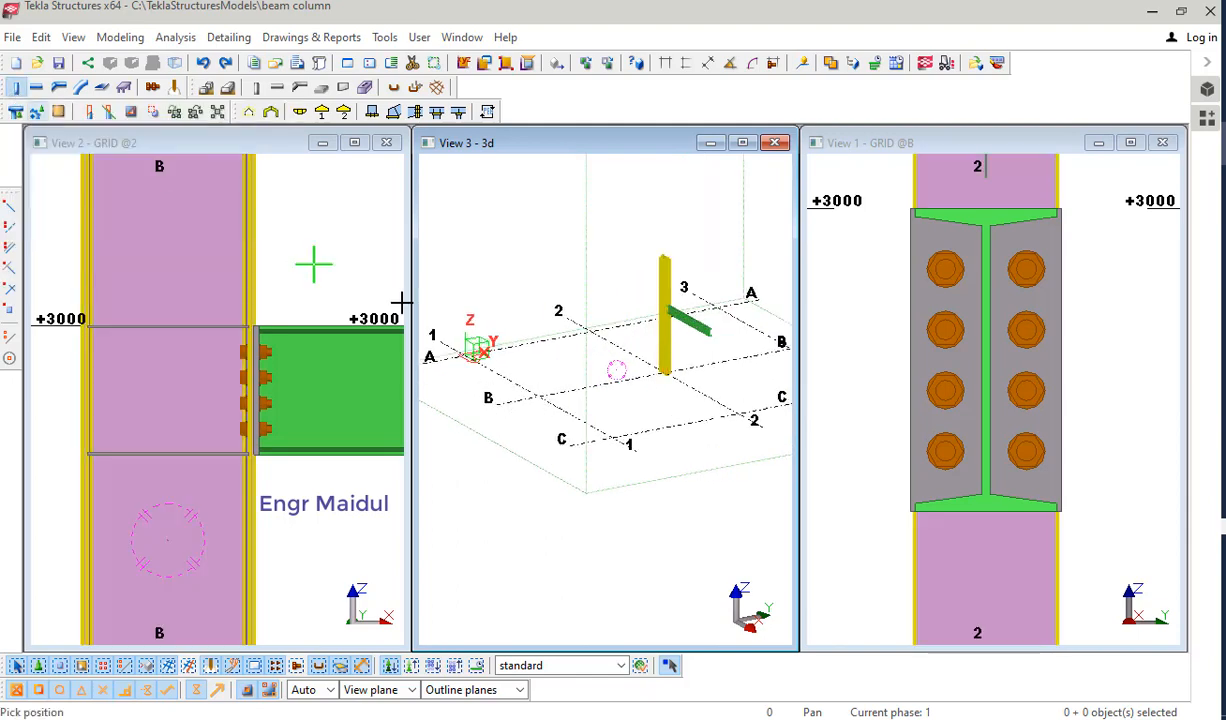
{"action": "left_click", "coordinate": [538, 397]}
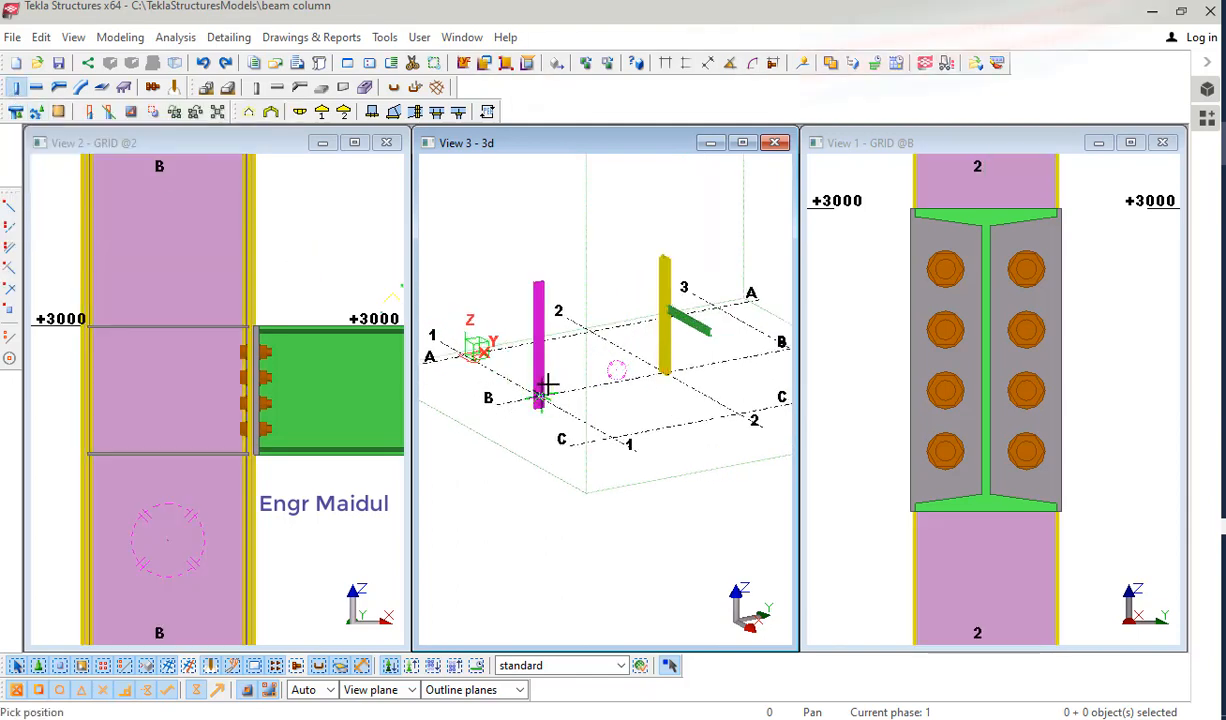
{"action": "scroll", "coordinate": [536, 393], "scroll_direction": "up", "scroll_amount": 4}
{"action": "scroll", "coordinate": [538, 393], "scroll_direction": "down", "scroll_amount": 6}
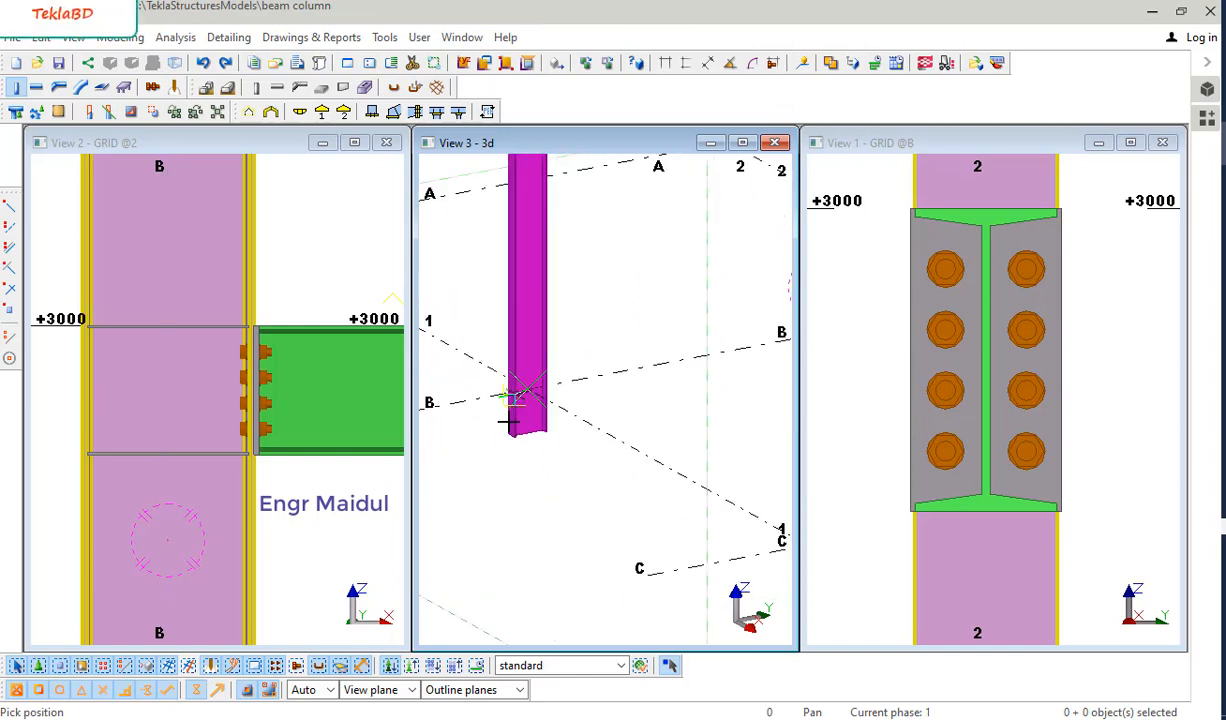
{"action": "right_click", "coordinate": [577, 356]}
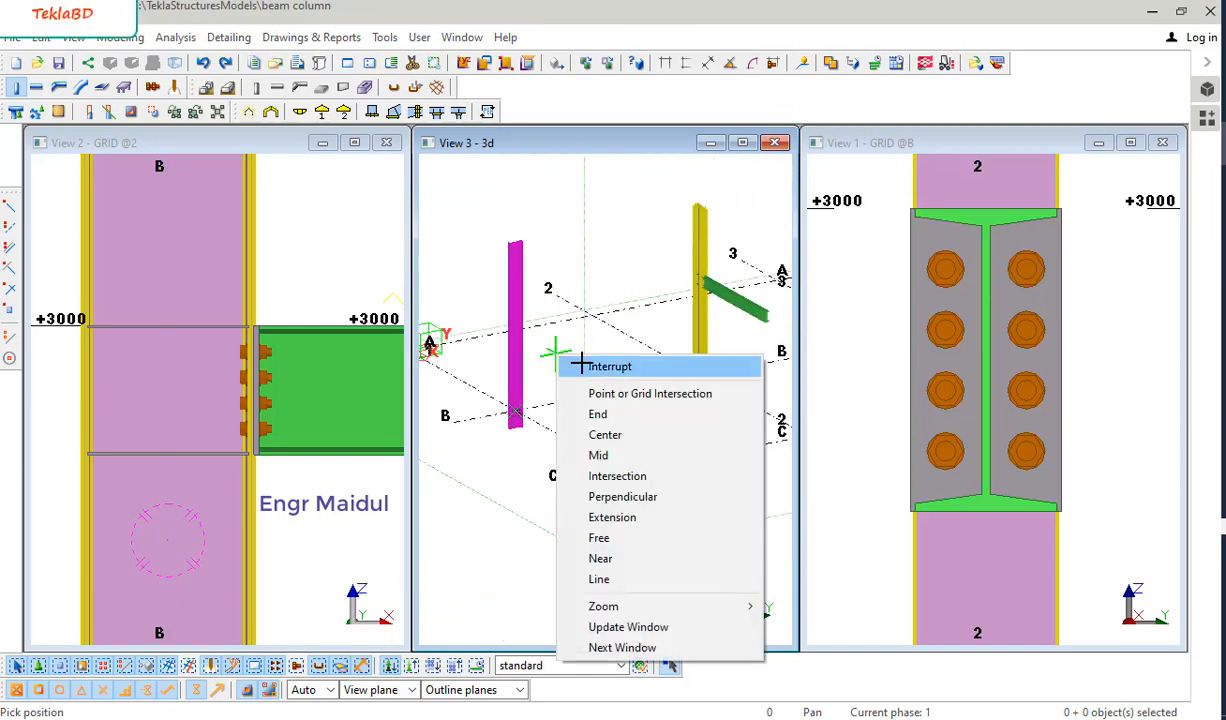
{"action": "left_click", "coordinate": [600, 361]}
Step: Set the new column's bottom level to 0 and its rotation to Top, and apply the changes
{"action": "scroll", "coordinate": [528, 393], "scroll_direction": "up", "scroll_amount": 5}
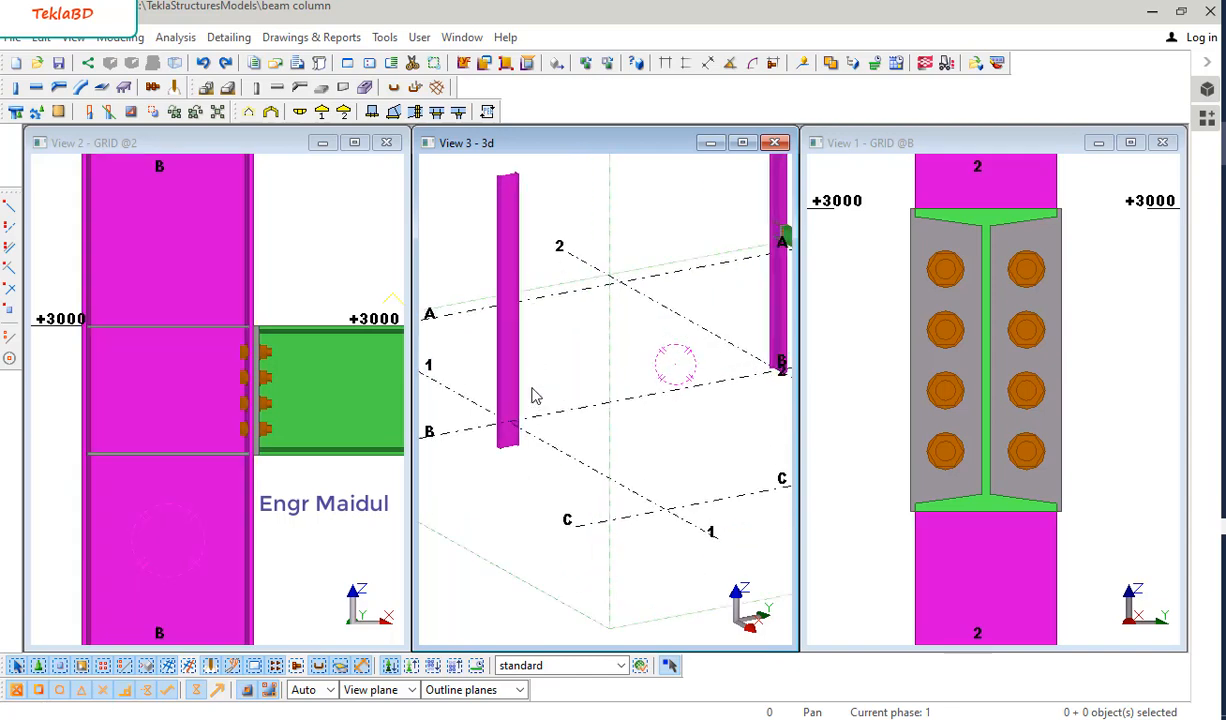
{"action": "double_click", "coordinate": [518, 400]}
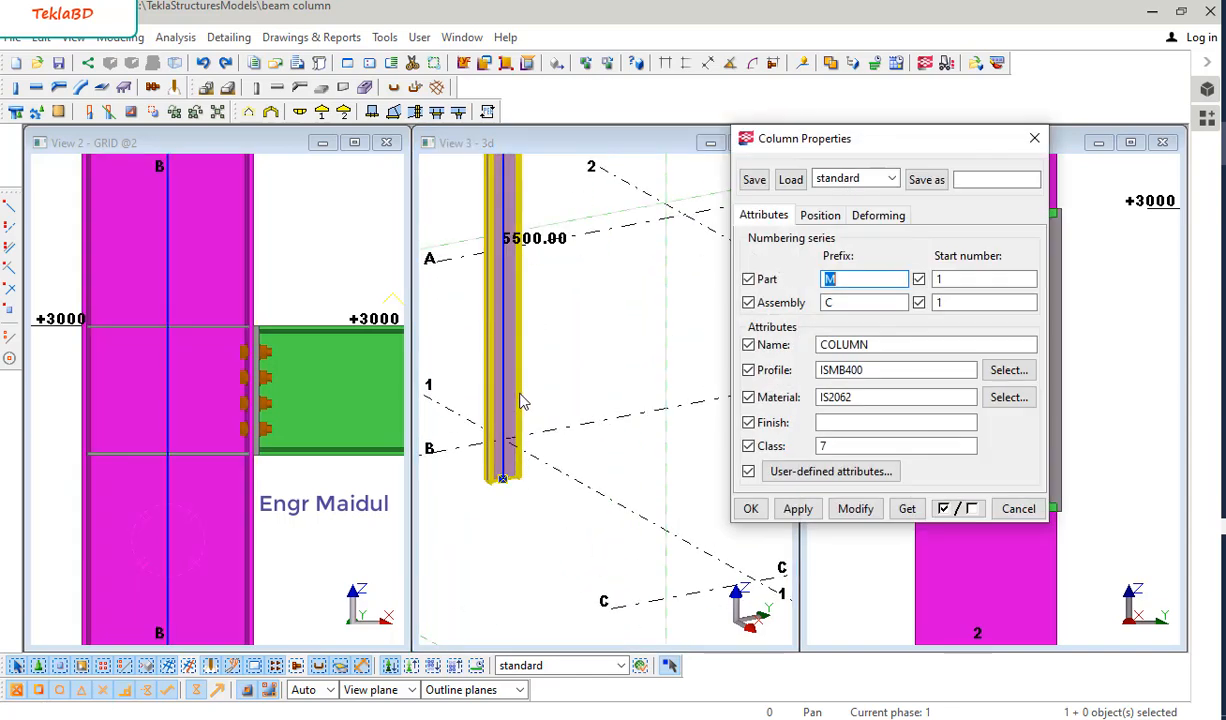
{"action": "left_click", "coordinate": [833, 216]}
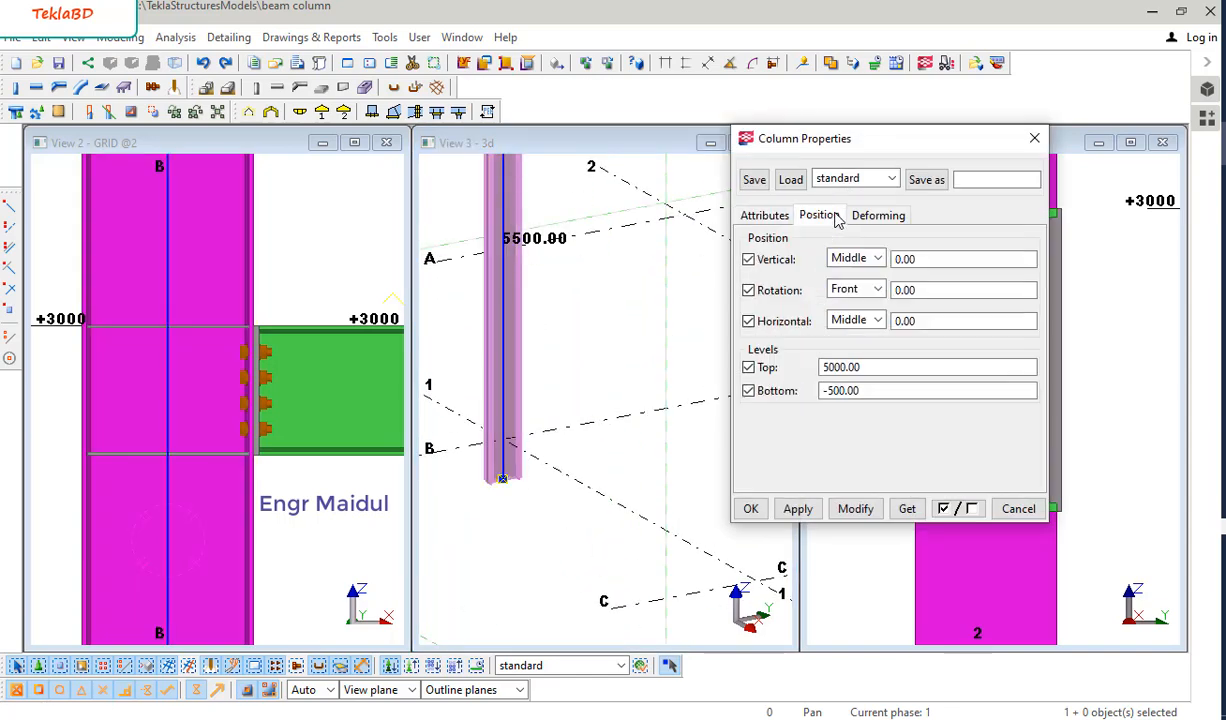
{"action": "double_click", "coordinate": [835, 391]}
{"action": "type", "text": "0"}
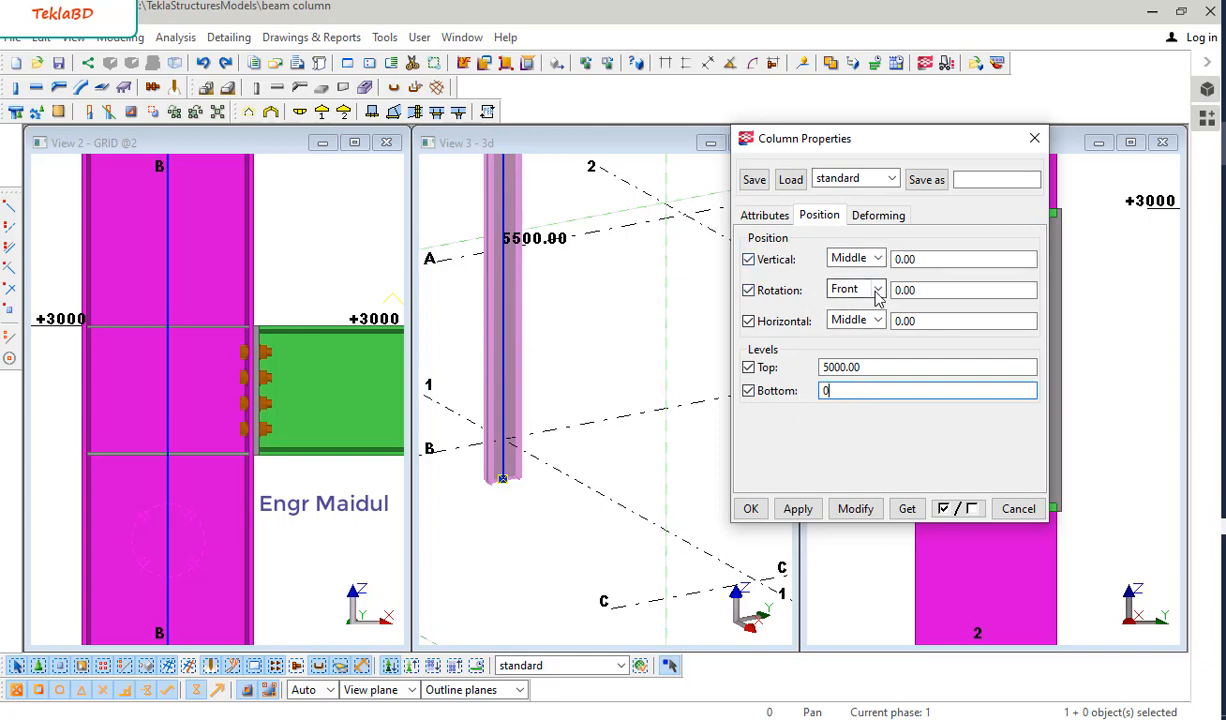
{"action": "left_click", "coordinate": [855, 290]}
{"action": "left_click", "coordinate": [845, 322]}
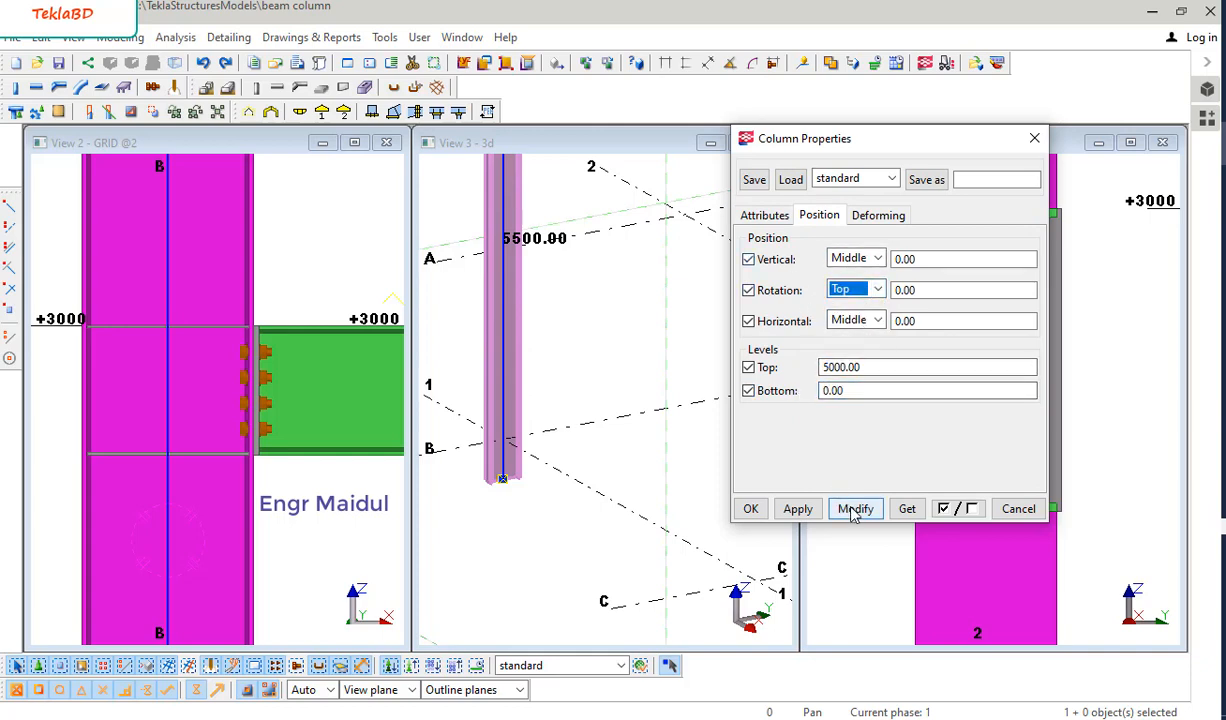
{"action": "left_click", "coordinate": [854, 510]}
{"action": "left_click", "coordinate": [750, 509]}
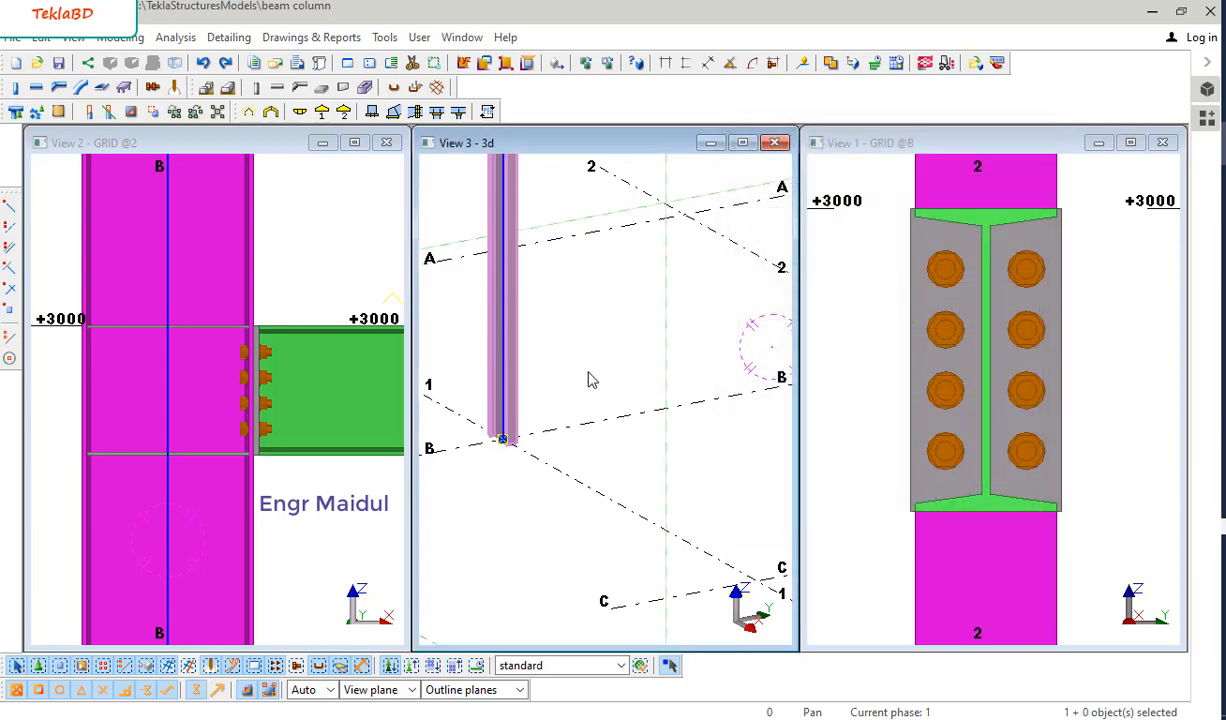
Step: Close the GRID @2 view and make the GRID @1 view visible instead
{"action": "scroll", "coordinate": [527, 450], "scroll_direction": "down", "scroll_amount": 2}
{"action": "scroll", "coordinate": [527, 450], "scroll_direction": "down", "scroll_amount": 3}
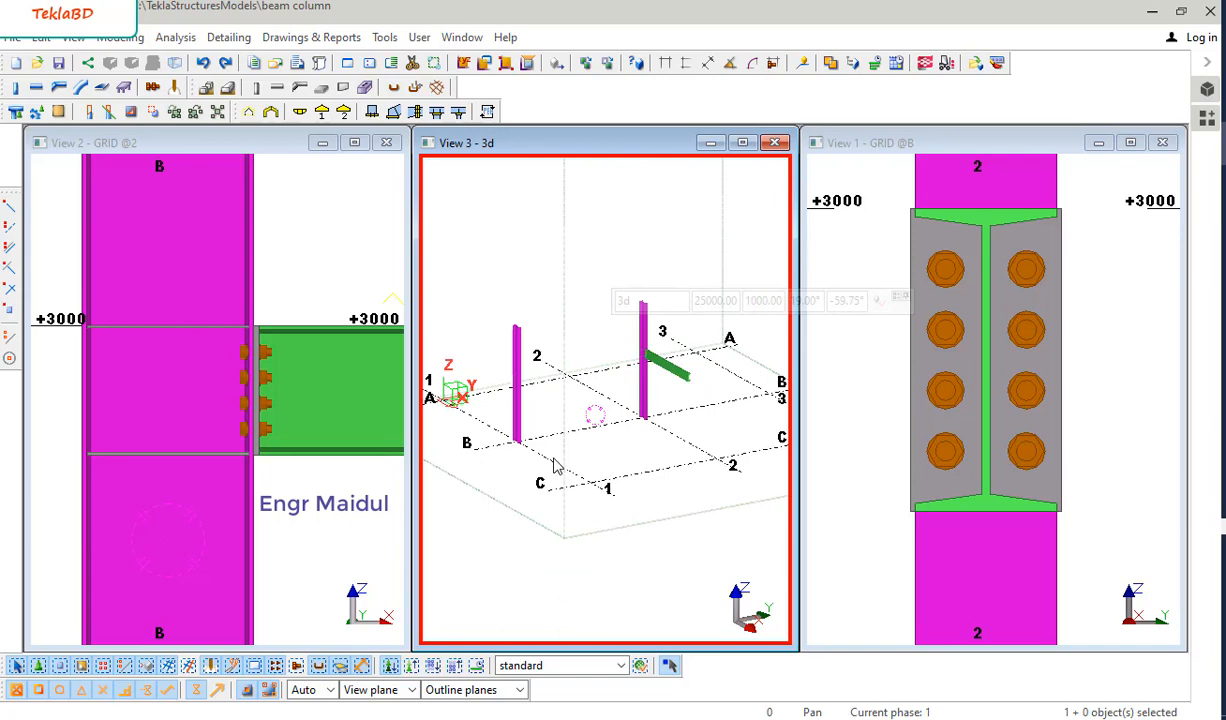
{"action": "scroll", "coordinate": [563, 467], "scroll_direction": "down", "scroll_amount": 1}
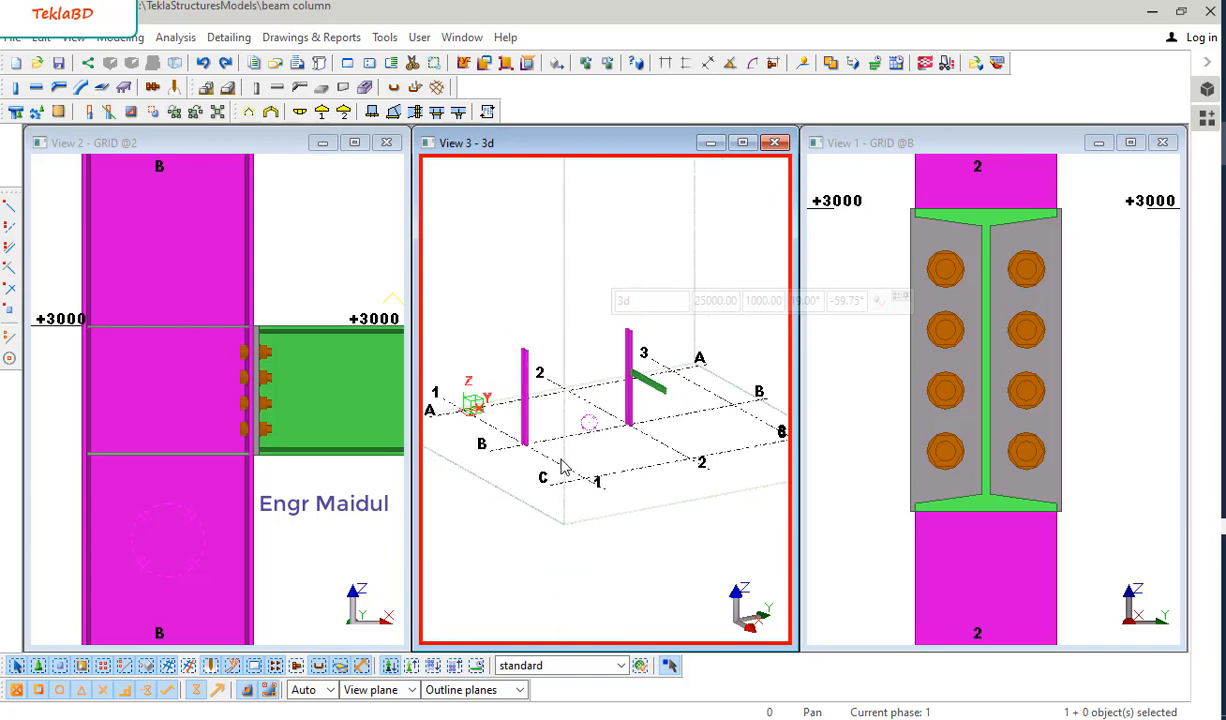
{"action": "left_click", "coordinate": [164, 186]}
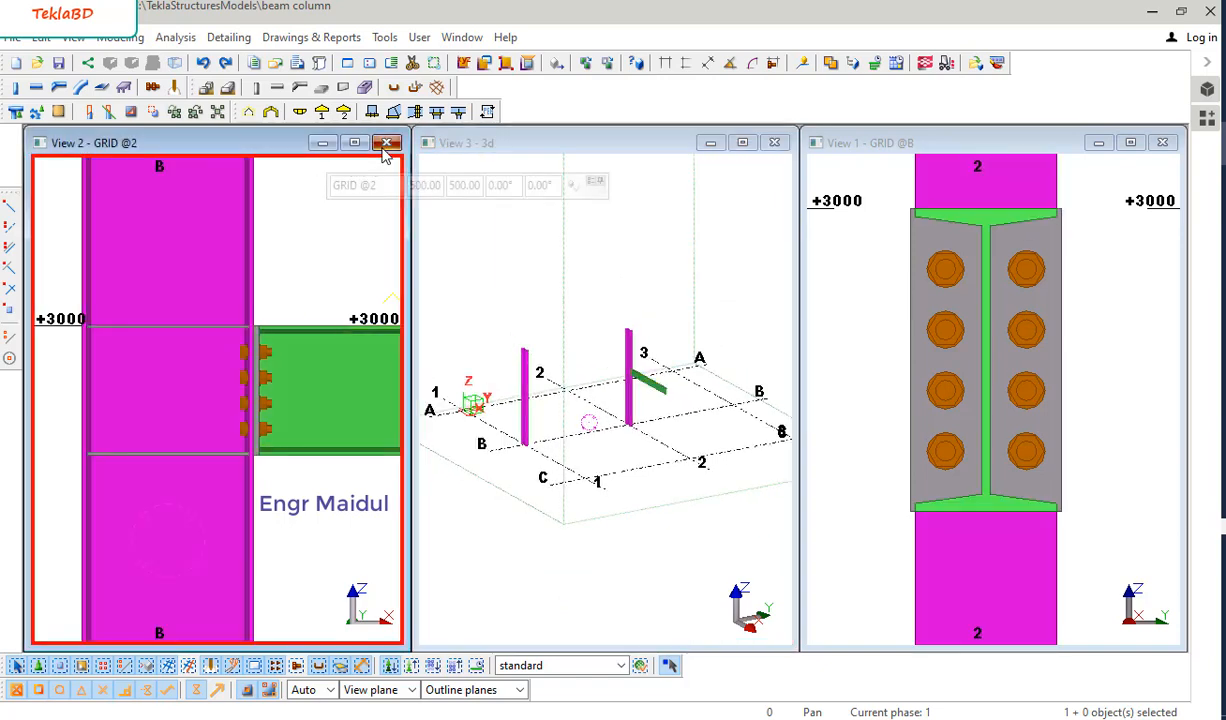
{"action": "left_click", "coordinate": [388, 143]}
{"action": "left_click", "coordinate": [73, 37]}
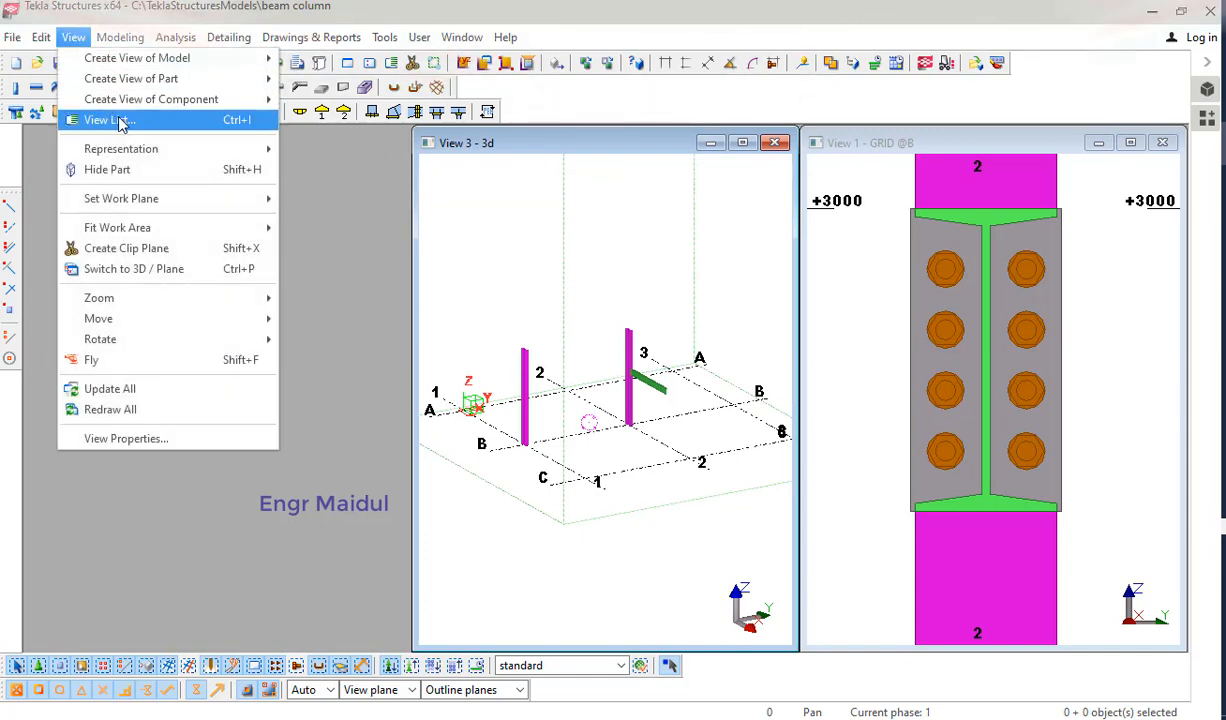
{"action": "left_click", "coordinate": [116, 120]}
{"action": "left_click", "coordinate": [290, 270]}
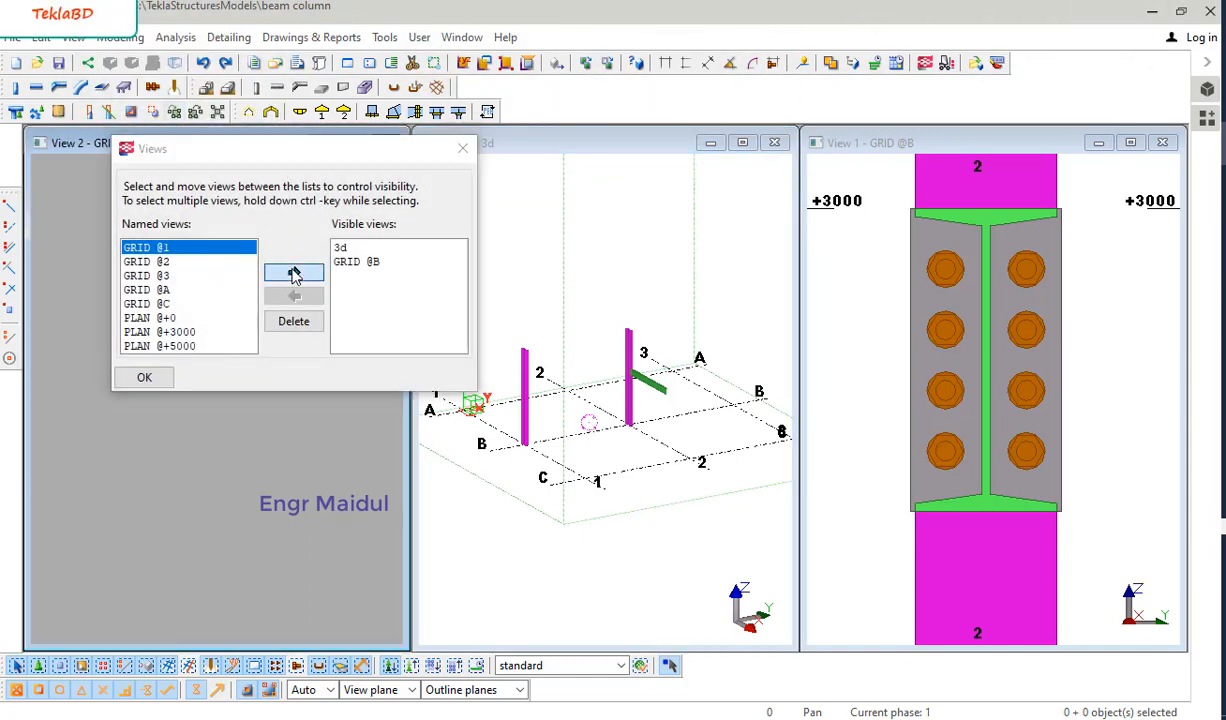
{"action": "left_click", "coordinate": [462, 149]}
Step: Model a beam at level +3000 in the GRID @1 view, from the column's flange face to about midway between grids B and C
{"action": "scroll", "coordinate": [183, 406], "scroll_direction": "up", "scroll_amount": 8}
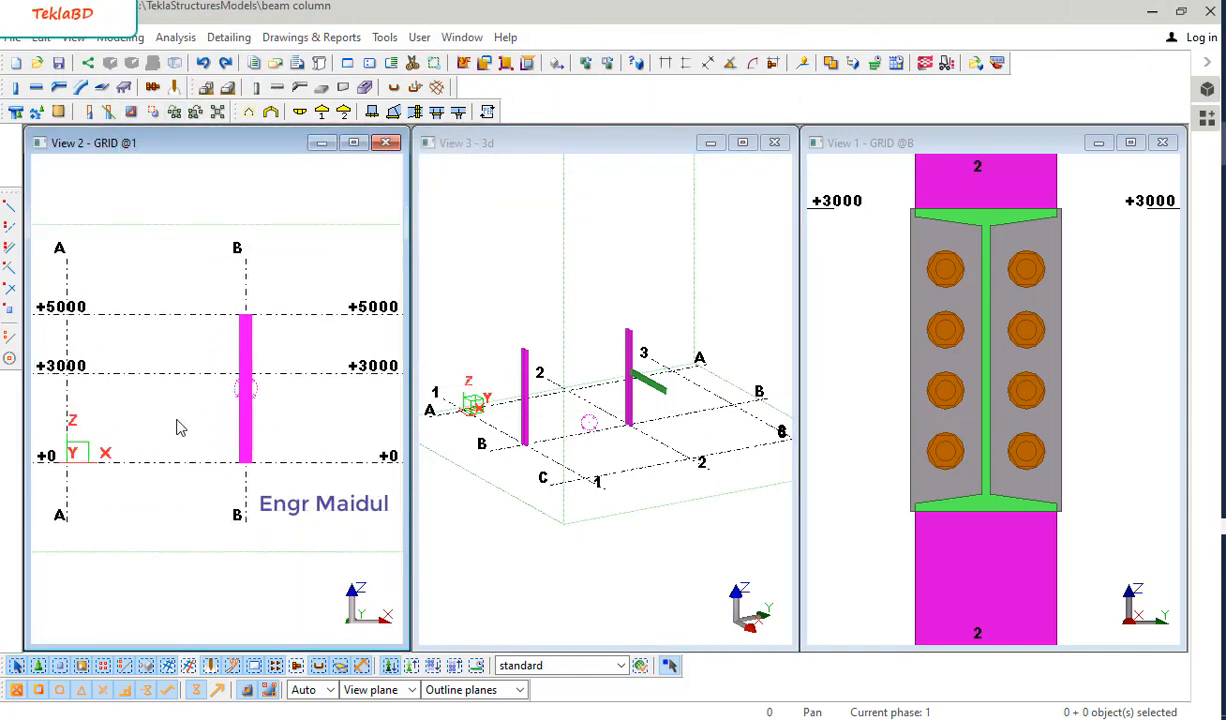
{"action": "scroll", "coordinate": [186, 406], "scroll_direction": "down", "scroll_amount": 8}
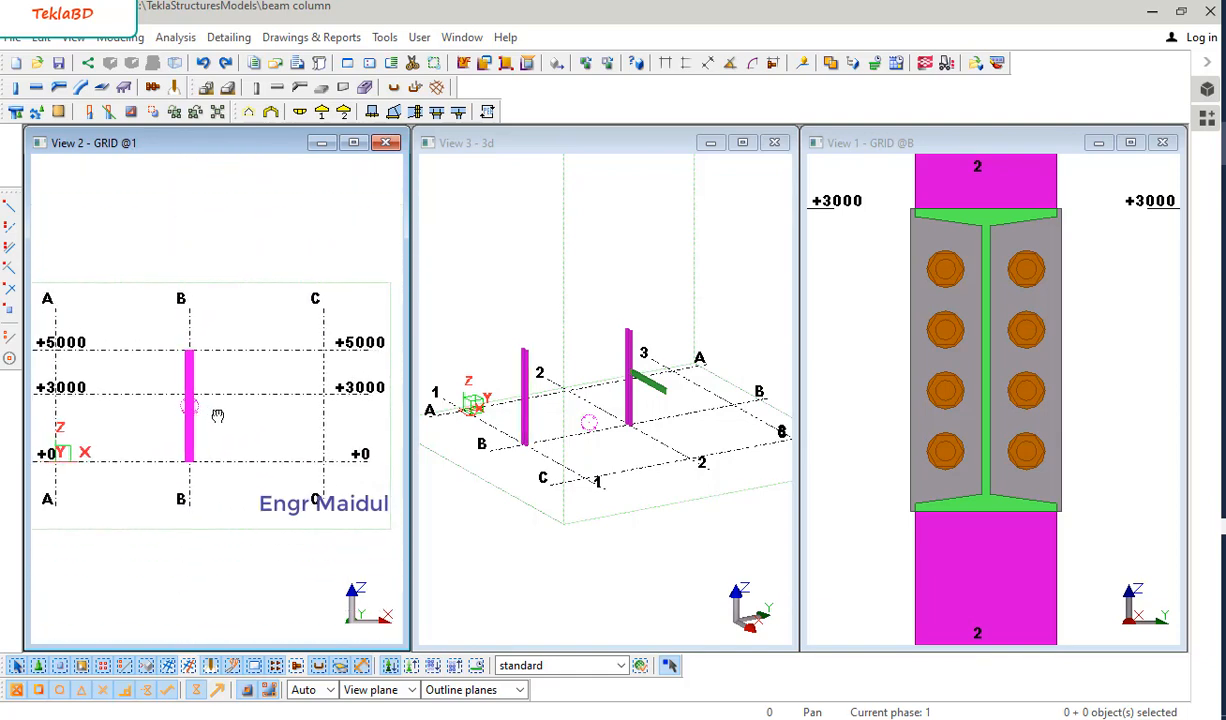
{"action": "middle_click_drag", "start_coordinate": [186, 406], "coordinate": [226, 410]}
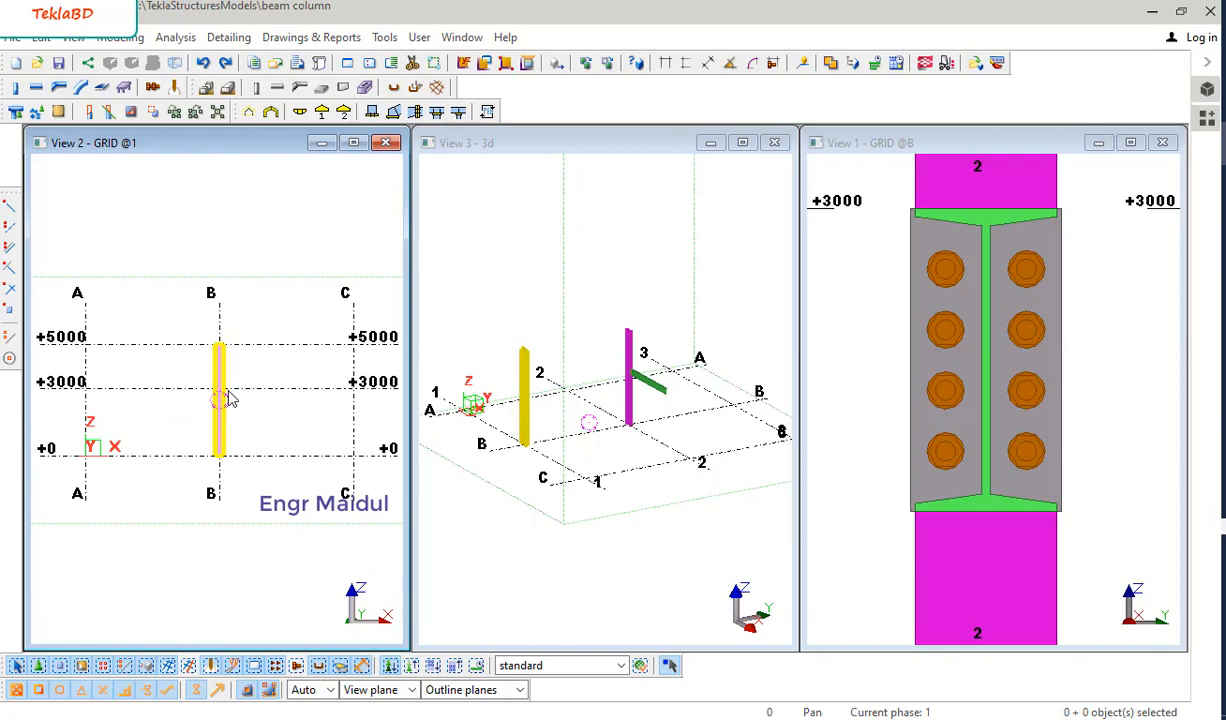
{"action": "scroll", "coordinate": [228, 388], "scroll_direction": "up", "scroll_amount": 5}
{"action": "middle_click_drag", "start_coordinate": [233, 391], "coordinate": [186, 348]}
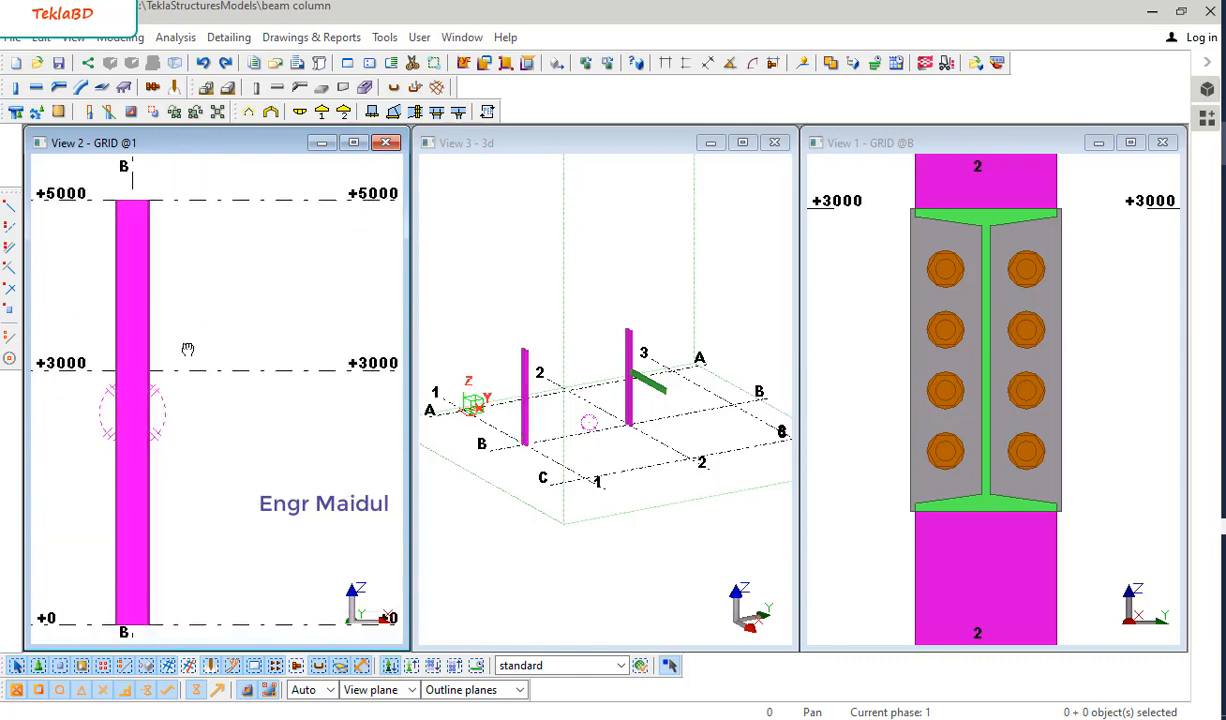
{"action": "scroll", "coordinate": [160, 376], "scroll_direction": "down", "scroll_amount": 2}
{"action": "left_click", "coordinate": [37, 88]}
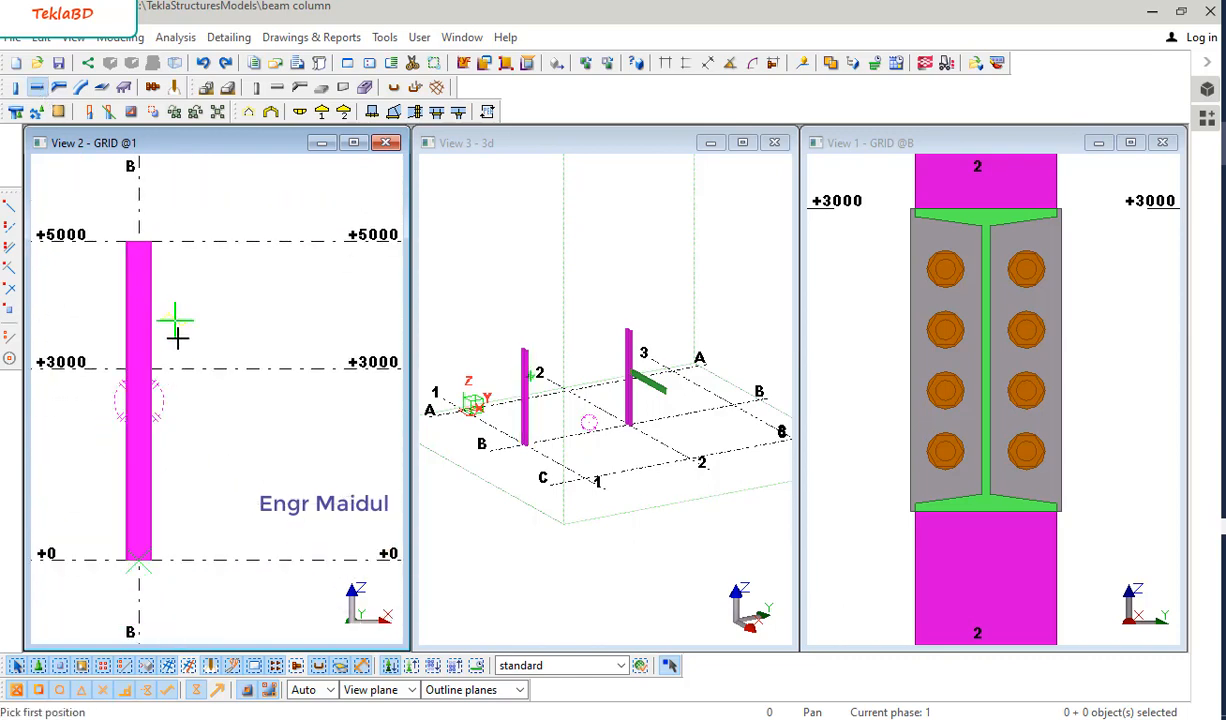
{"action": "scroll", "coordinate": [160, 370], "scroll_direction": "up", "scroll_amount": 5}
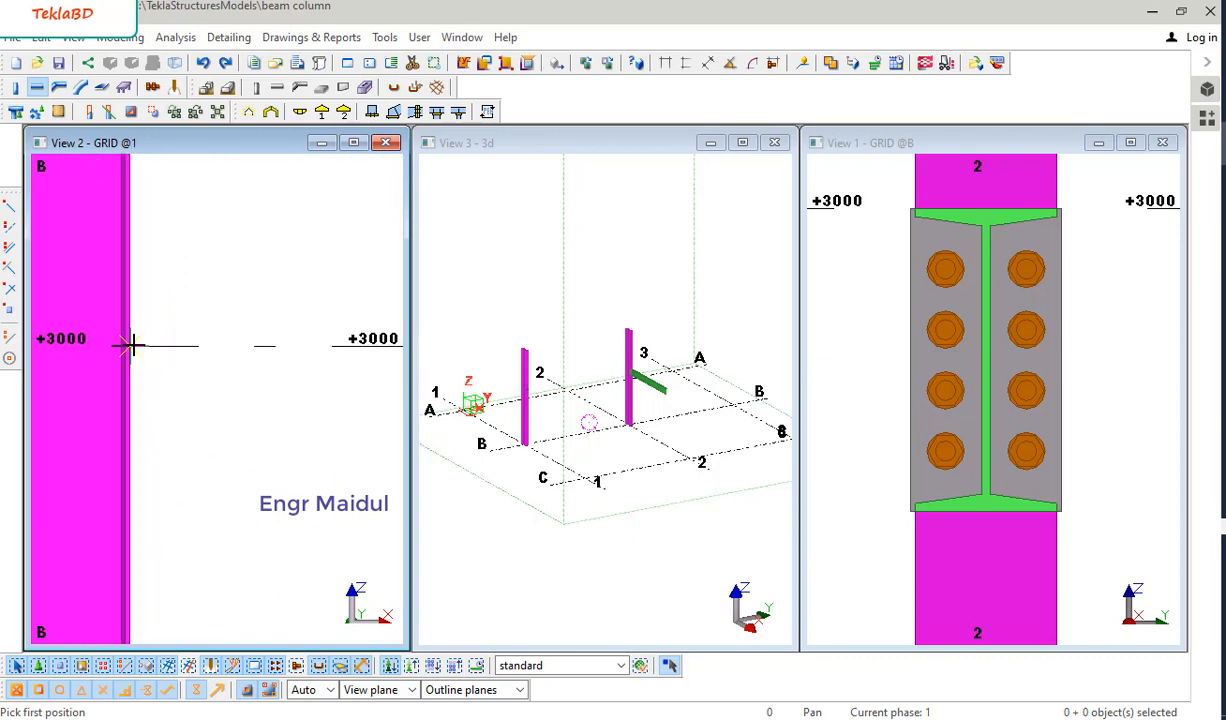
{"action": "left_click", "coordinate": [130, 345]}
{"action": "scroll", "coordinate": [165, 365], "scroll_direction": "down", "scroll_amount": 3}
{"action": "scroll", "coordinate": [160, 370], "scroll_direction": "down", "scroll_amount": 3}
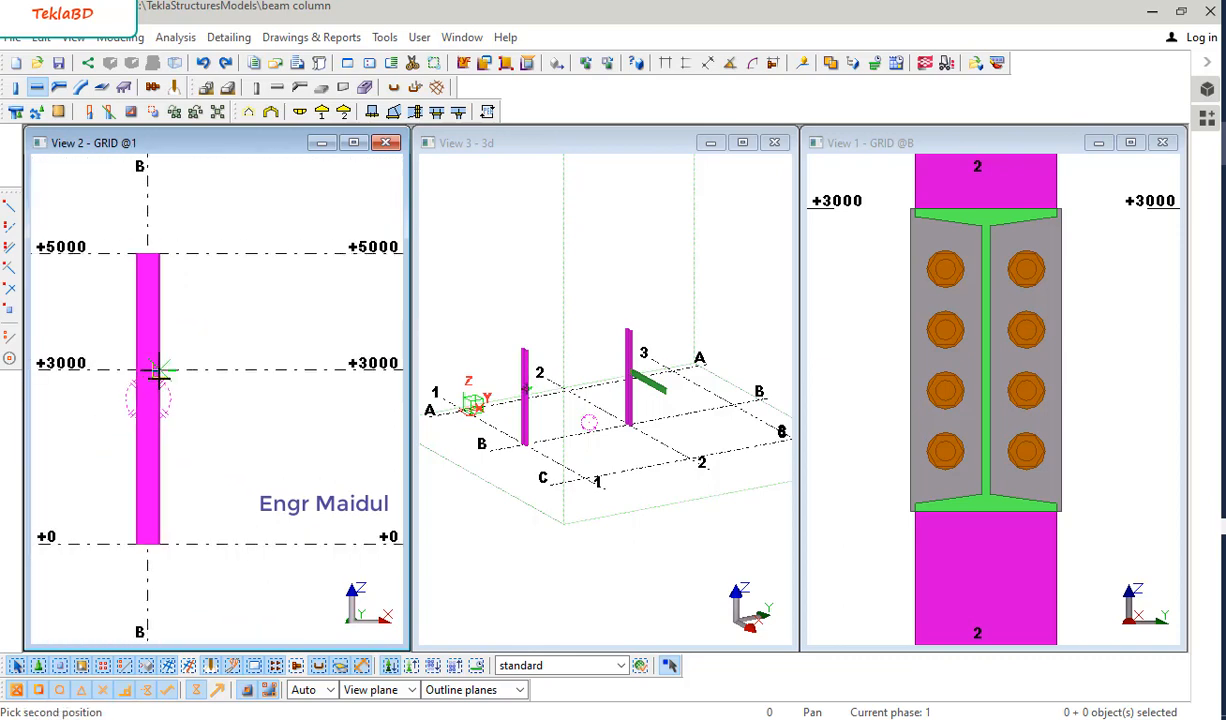
{"action": "left_click", "coordinate": [271, 376]}
{"action": "right_click", "coordinate": [270, 316]}
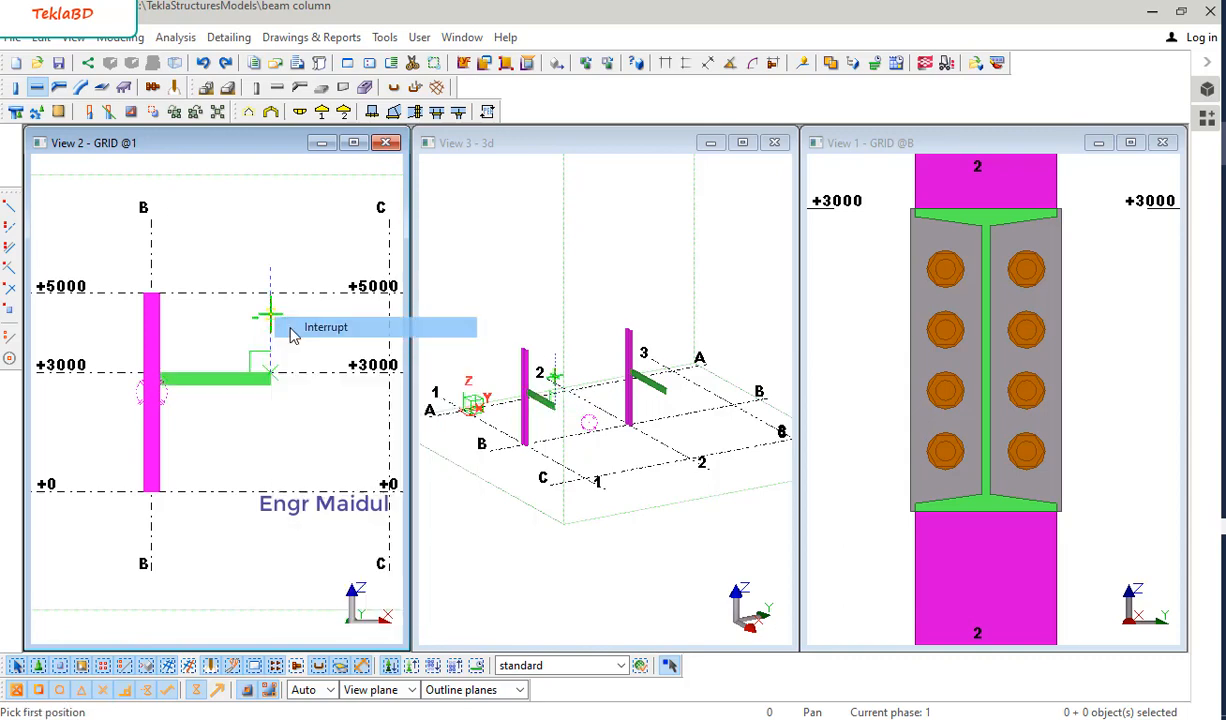
{"action": "left_click", "coordinate": [300, 328]}
Step: Examine the new beam-to-column joint in the GRID @1, GRID @B and 3D views
{"action": "scroll", "coordinate": [160, 380], "scroll_direction": "up", "scroll_amount": 6}
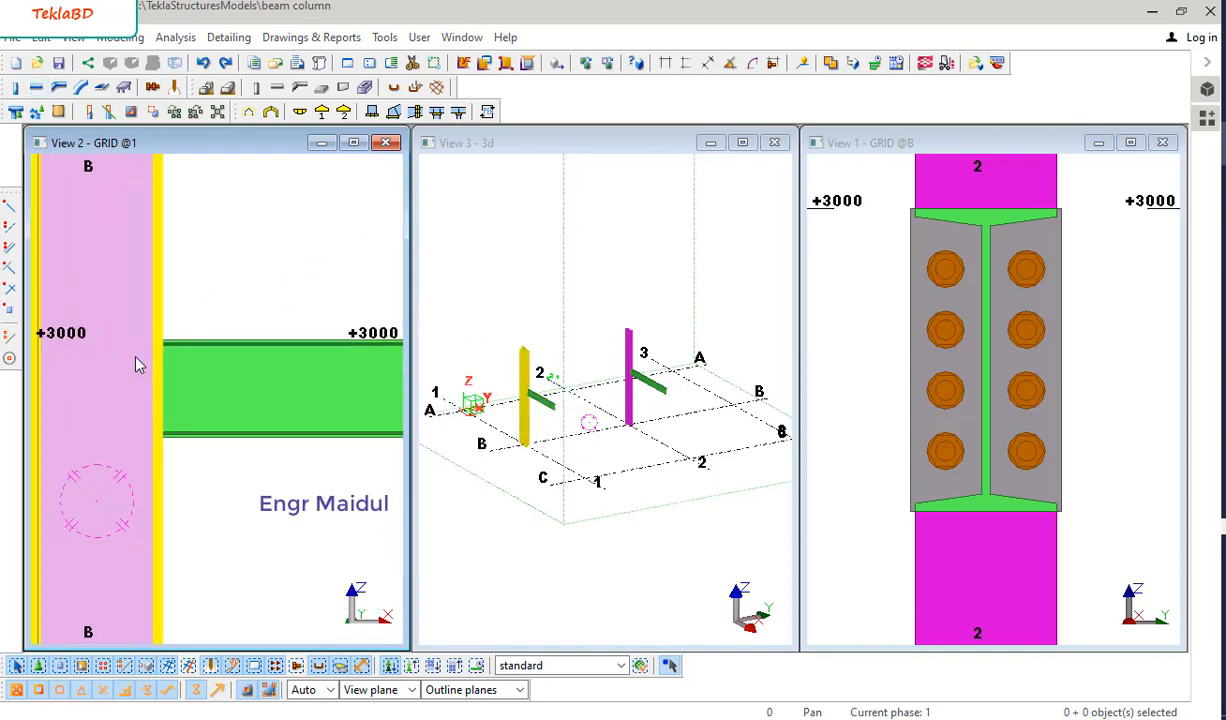
{"action": "middle_click_drag", "start_coordinate": [137, 364], "coordinate": [197, 378]}
{"action": "scroll", "coordinate": [184, 378], "scroll_direction": "down", "scroll_amount": 2}
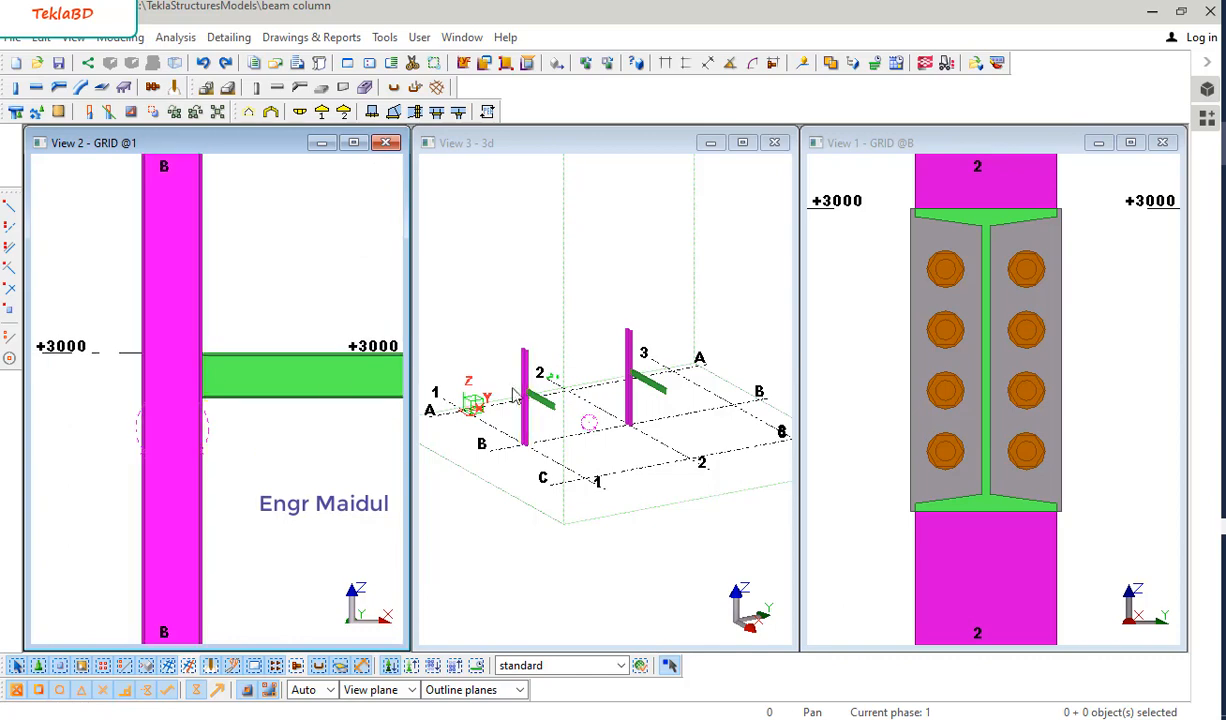
{"action": "left_click", "coordinate": [553, 316]}
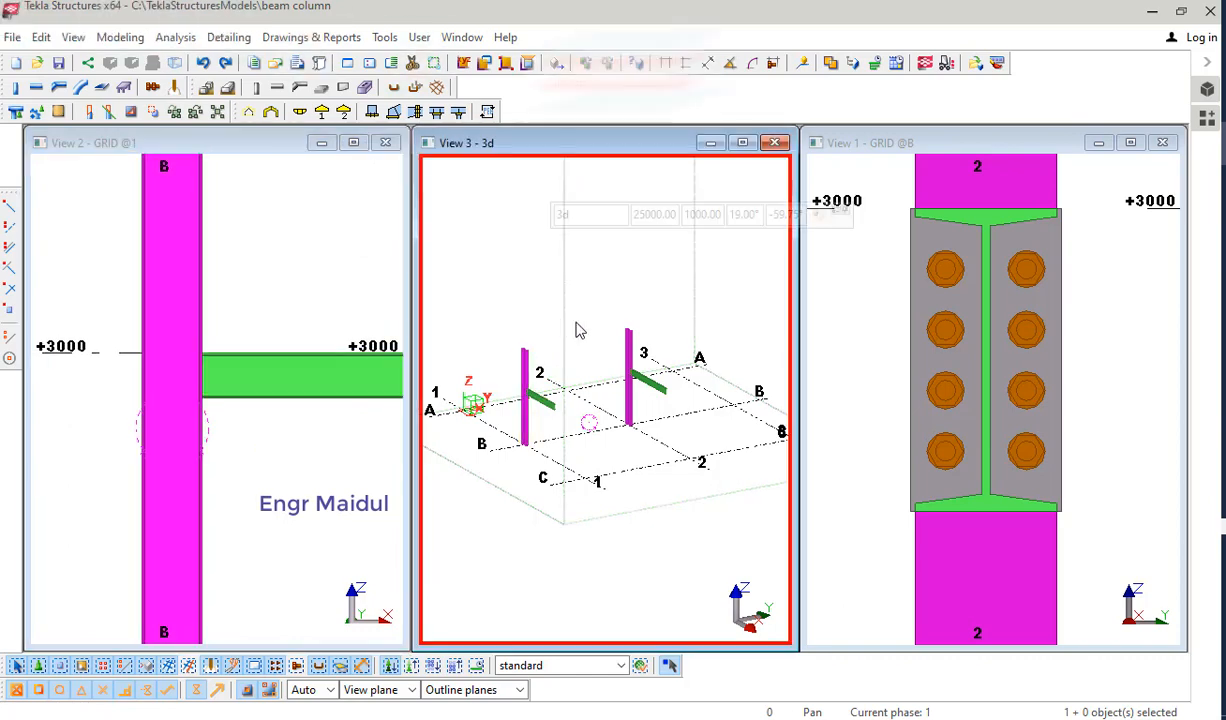
{"action": "scroll", "coordinate": [955, 360], "scroll_direction": "down", "scroll_amount": 8}
{"action": "scroll", "coordinate": [950, 370], "scroll_direction": "down", "scroll_amount": 3}
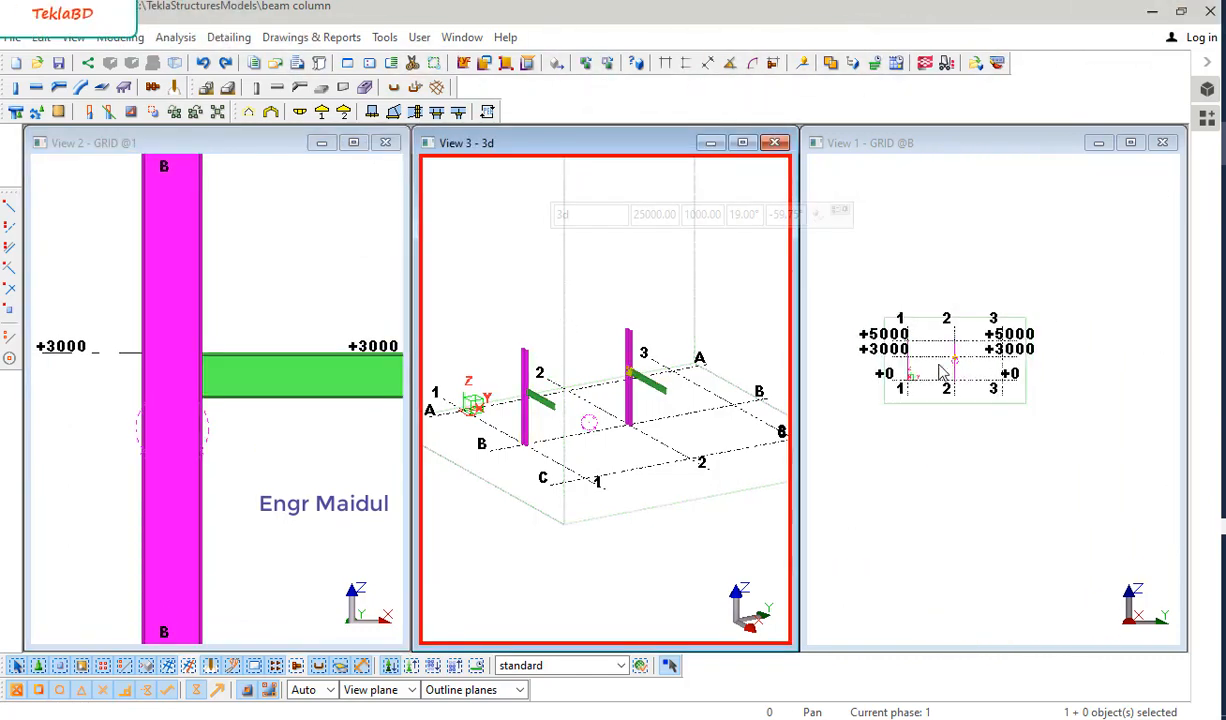
{"action": "scroll", "coordinate": [945, 372], "scroll_direction": "up", "scroll_amount": 4}
{"action": "scroll", "coordinate": [960, 376], "scroll_direction": "up", "scroll_amount": 10}
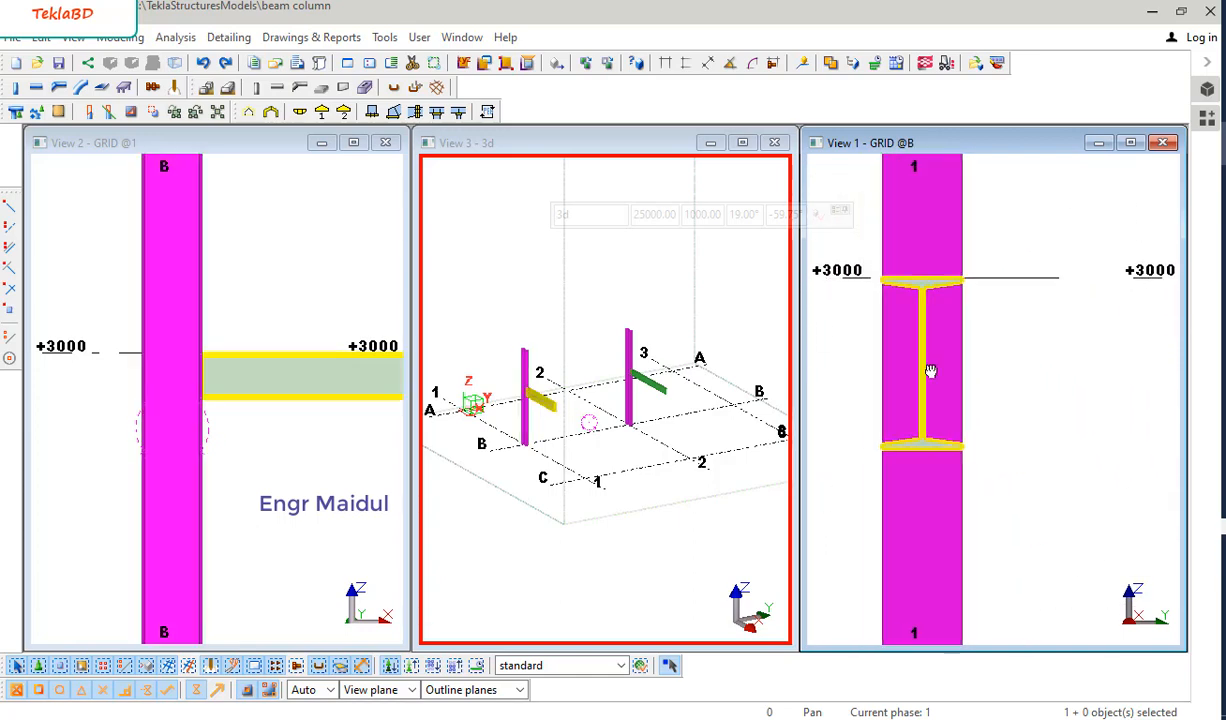
{"action": "scroll", "coordinate": [525, 402], "scroll_direction": "up", "scroll_amount": 5}
{"action": "scroll", "coordinate": [505, 302], "scroll_direction": "up", "scroll_amount": 8}
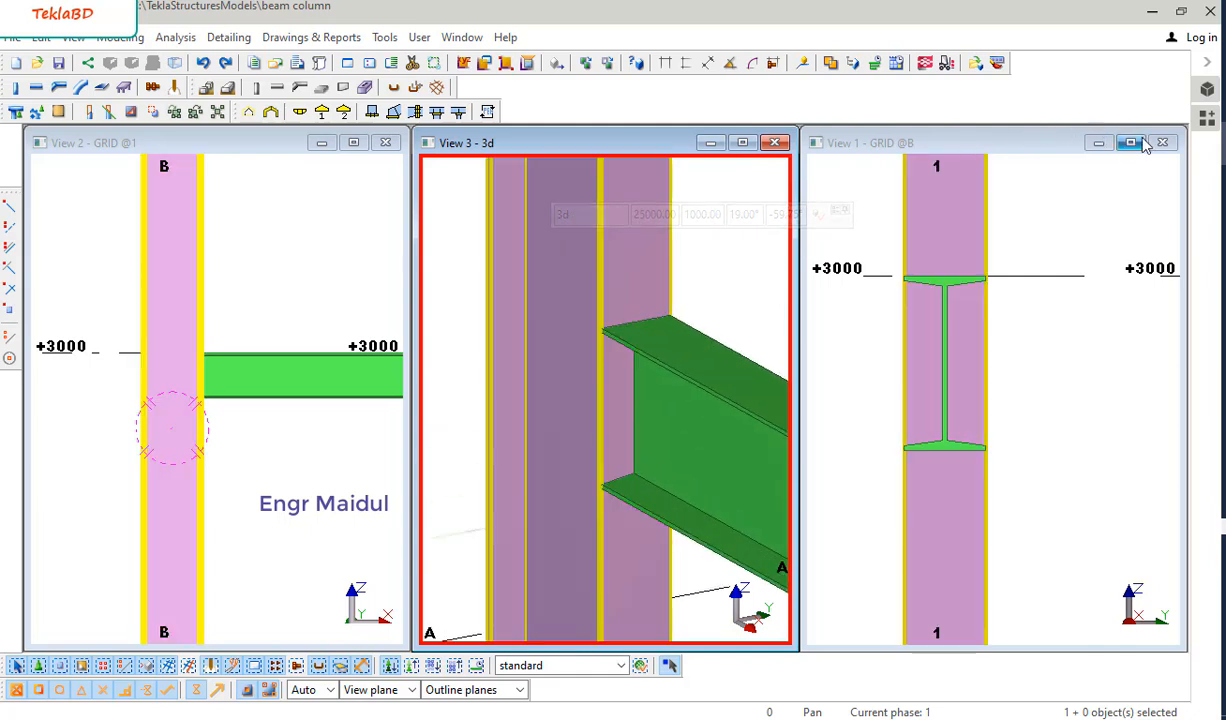
Step: Join the column as main part and the beam as secondary part with an End plate (144) connection, then close the component catalog
{"action": "left_click", "coordinate": [1207, 117]}
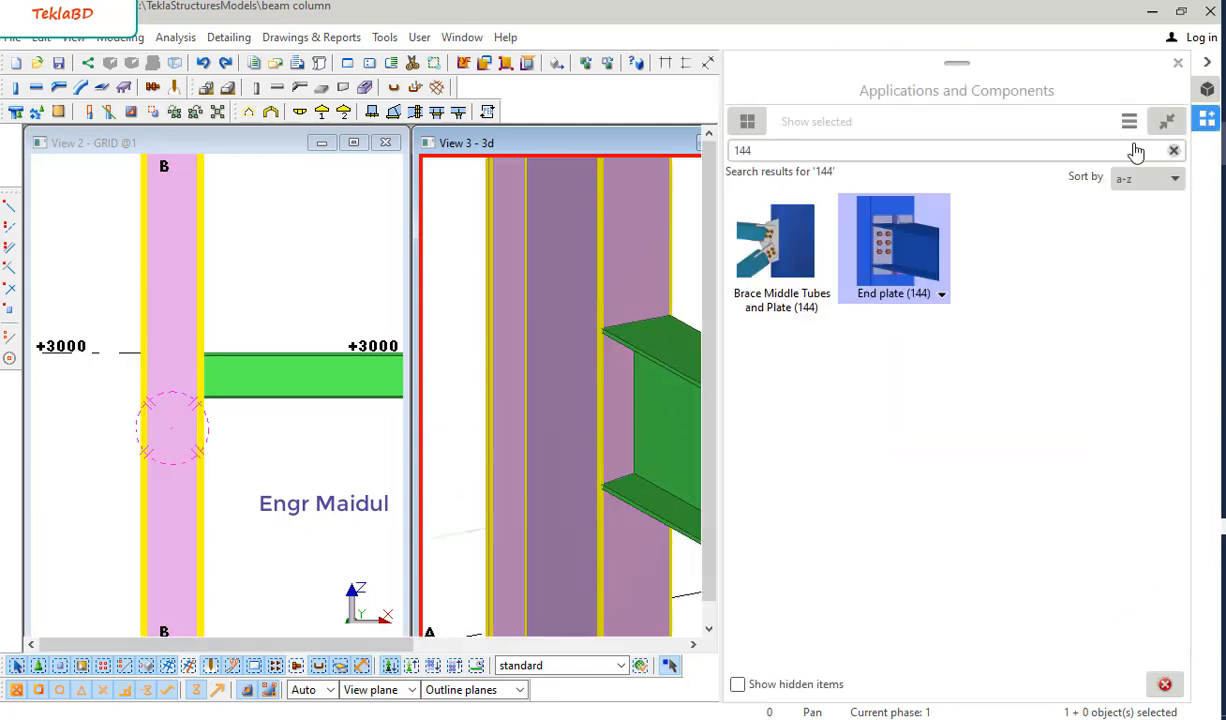
{"action": "double_click", "coordinate": [867, 153]}
{"action": "left_click", "coordinate": [920, 300]}
{"action": "scroll", "coordinate": [487, 391], "scroll_direction": "down", "scroll_amount": 2}
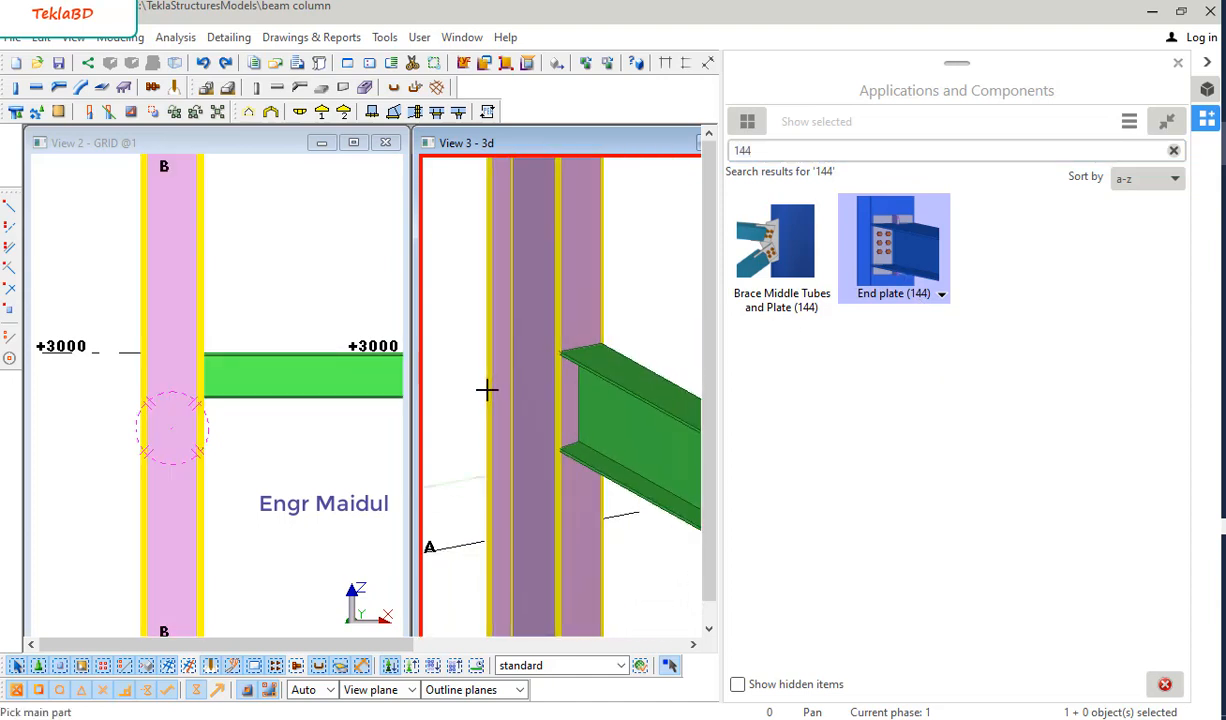
{"action": "left_click", "coordinate": [548, 373]}
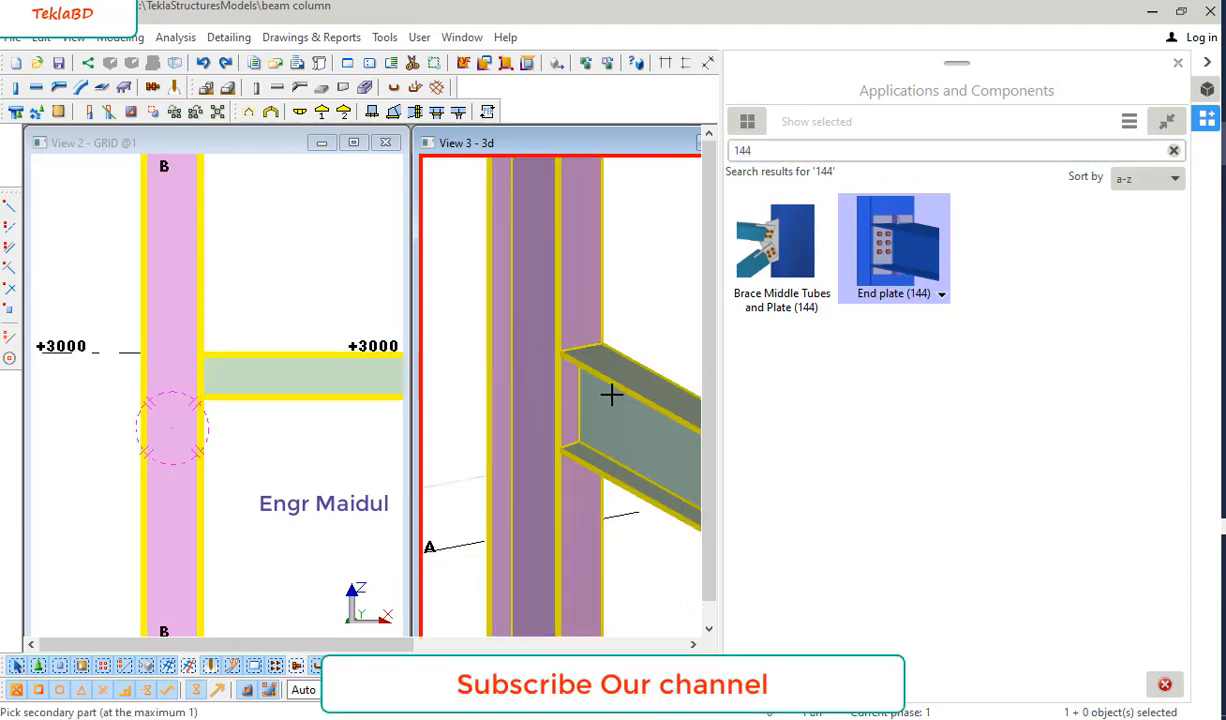
{"action": "left_click", "coordinate": [610, 392]}
{"action": "left_click", "coordinate": [561, 375]}
{"action": "scroll", "coordinate": [558, 379], "scroll_direction": "down", "scroll_amount": 1}
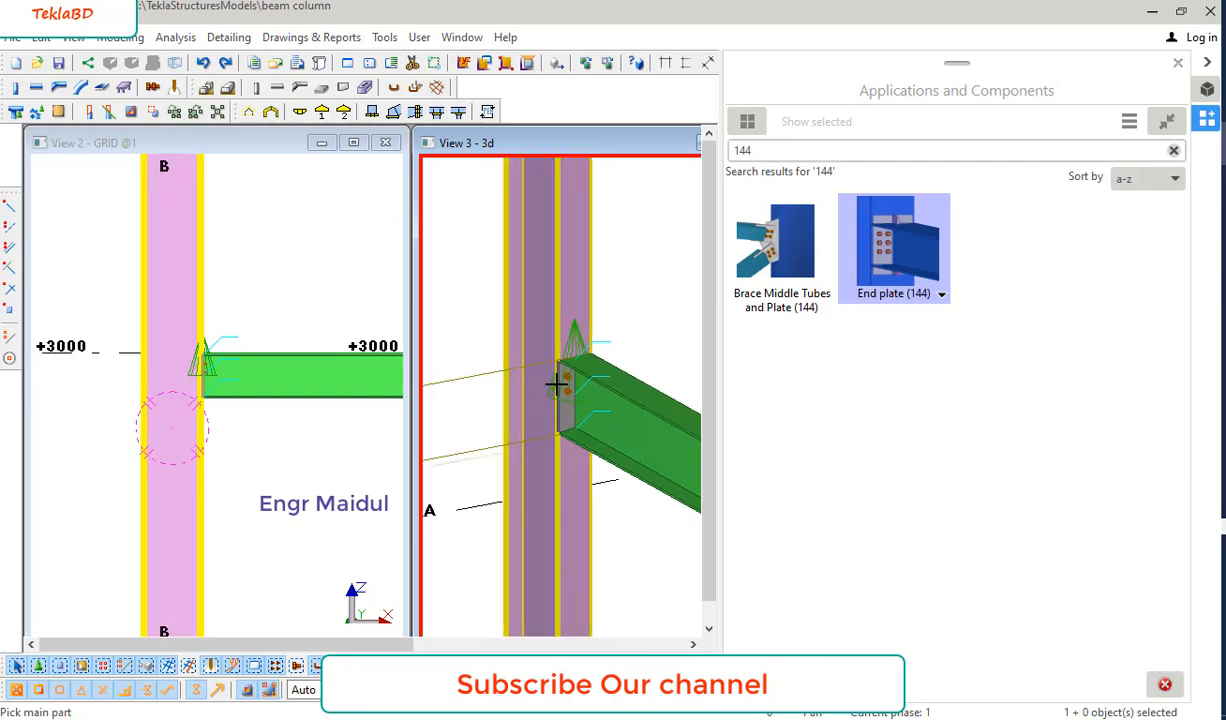
{"action": "scroll", "coordinate": [556, 384], "scroll_direction": "up", "scroll_amount": 1}
{"action": "scroll", "coordinate": [556, 384], "scroll_direction": "down", "scroll_amount": 1}
{"action": "scroll", "coordinate": [536, 405], "scroll_direction": "down", "scroll_amount": 3}
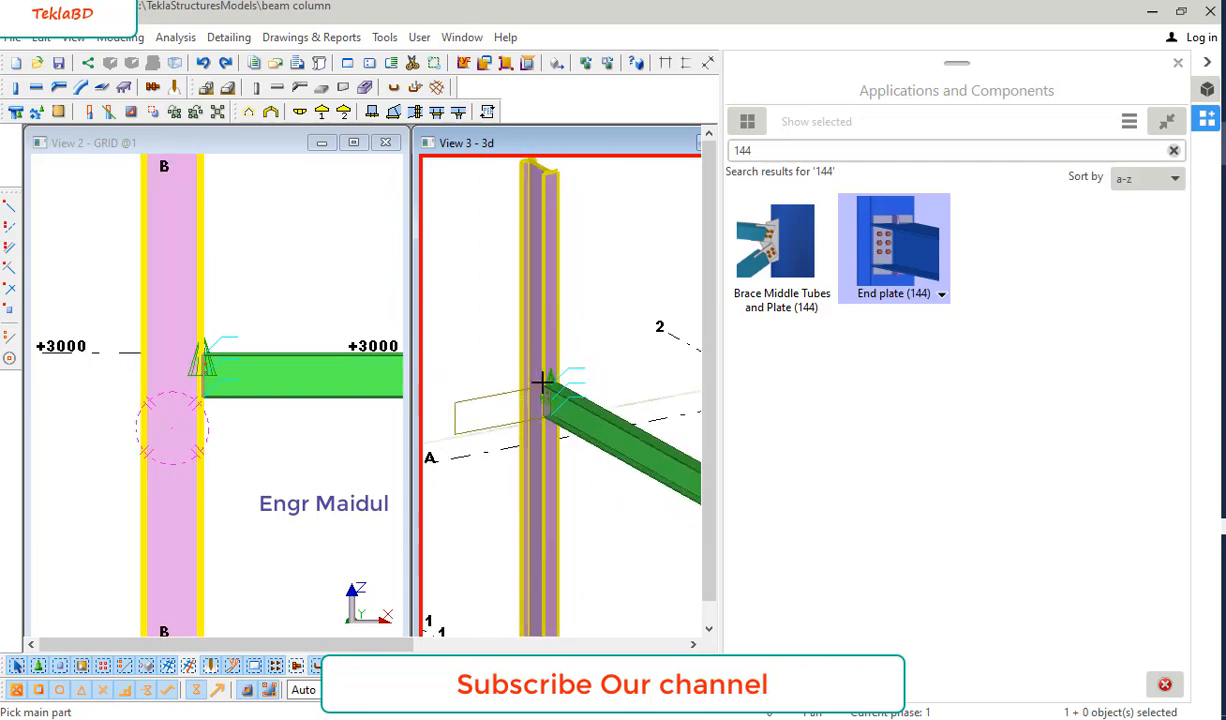
{"action": "right_click", "coordinate": [589, 287]}
{"action": "left_click", "coordinate": [642, 299]}
{"action": "scroll", "coordinate": [180, 380], "scroll_direction": "up", "scroll_amount": 5}
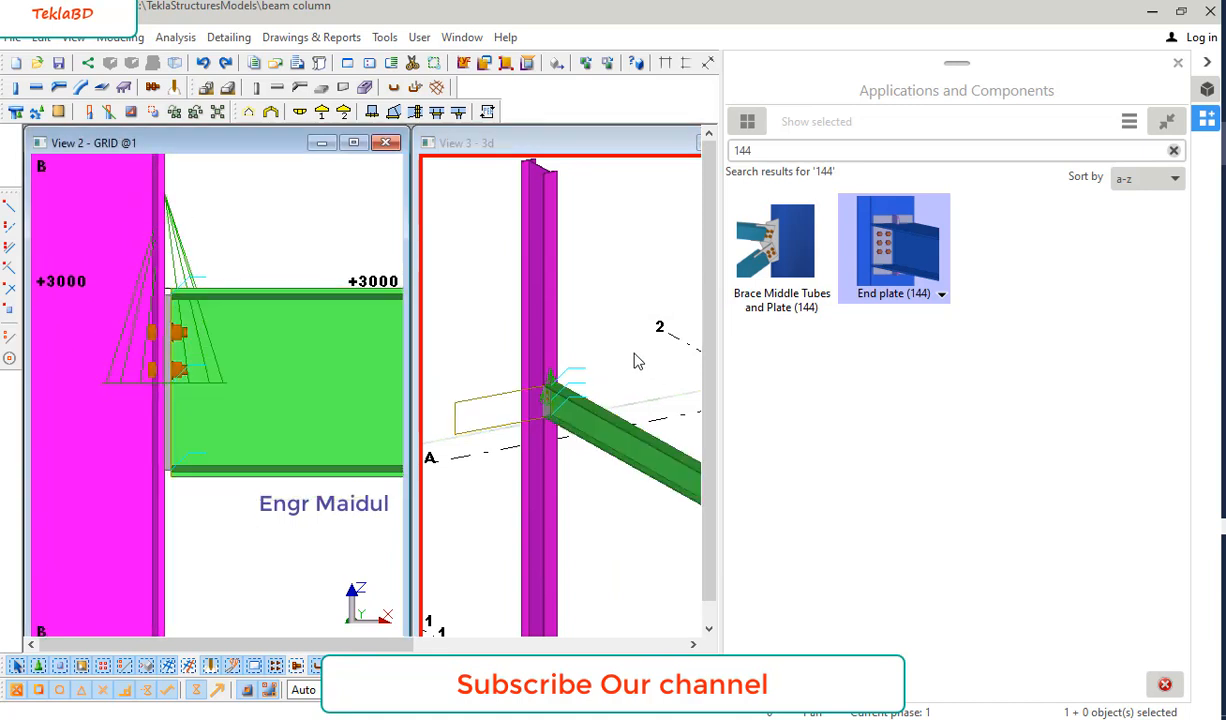
{"action": "scroll", "coordinate": [625, 350], "scroll_direction": "down", "scroll_amount": 2}
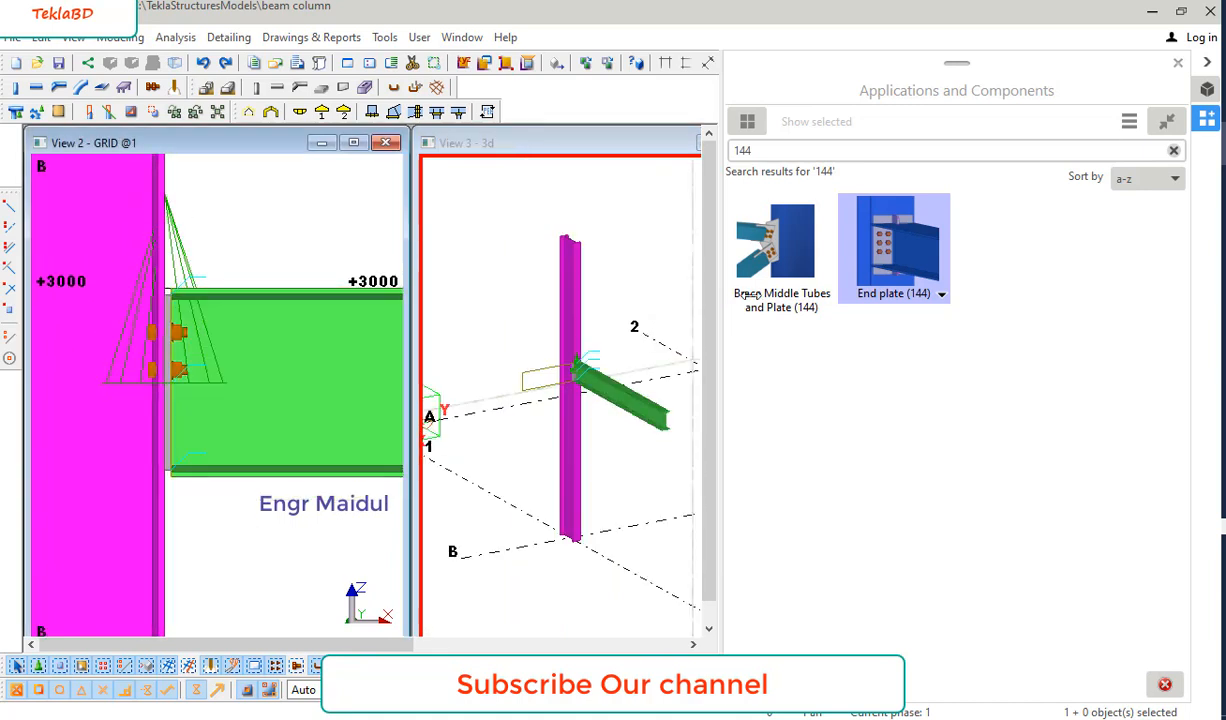
{"action": "left_click", "coordinate": [1178, 62]}
Step: Set the connection's gap and the upper and lower end plate edge distances to 0, and modify the connection
{"action": "scroll", "coordinate": [912, 340], "scroll_direction": "up", "scroll_amount": 1}
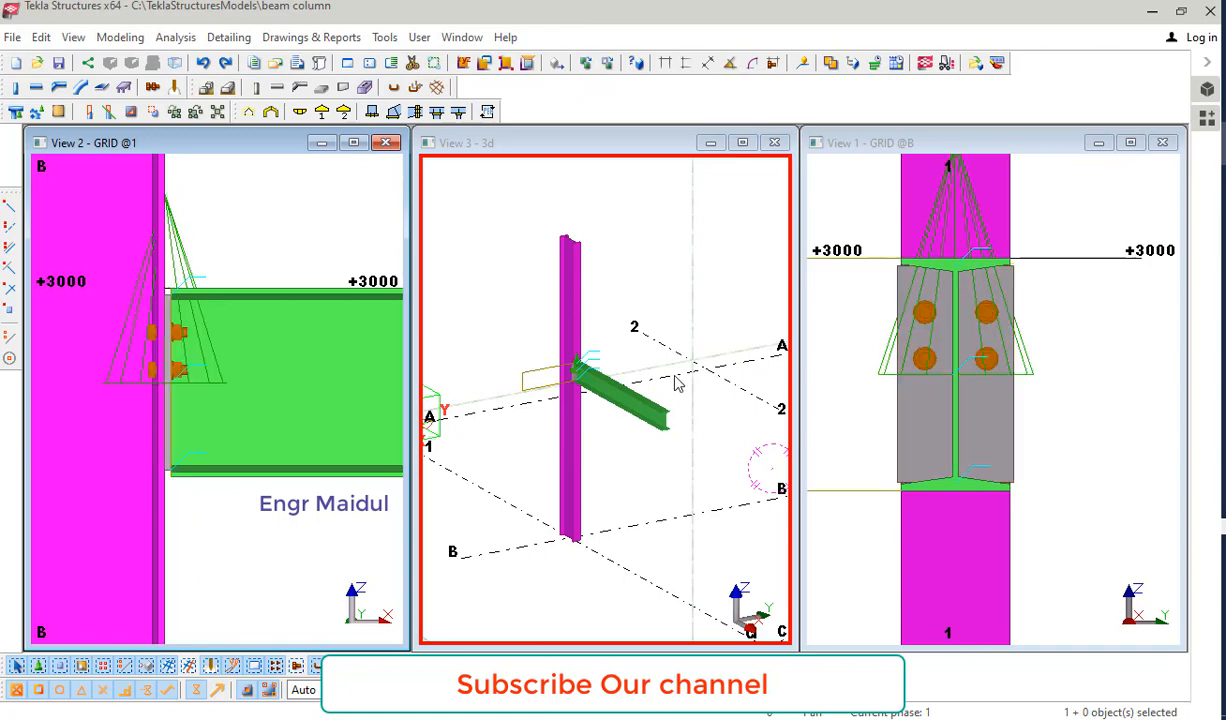
{"action": "scroll", "coordinate": [585, 368], "scroll_direction": "up", "scroll_amount": 3}
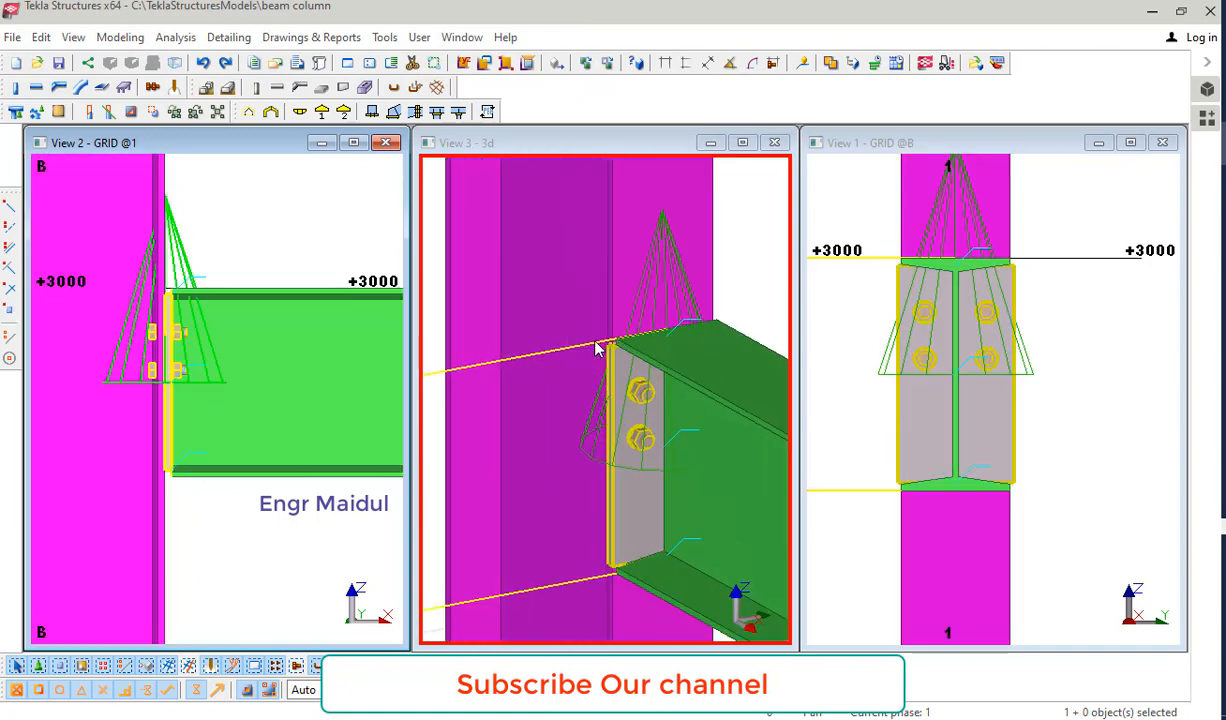
{"action": "left_click", "coordinate": [648, 312]}
{"action": "double_click", "coordinate": [648, 312]}
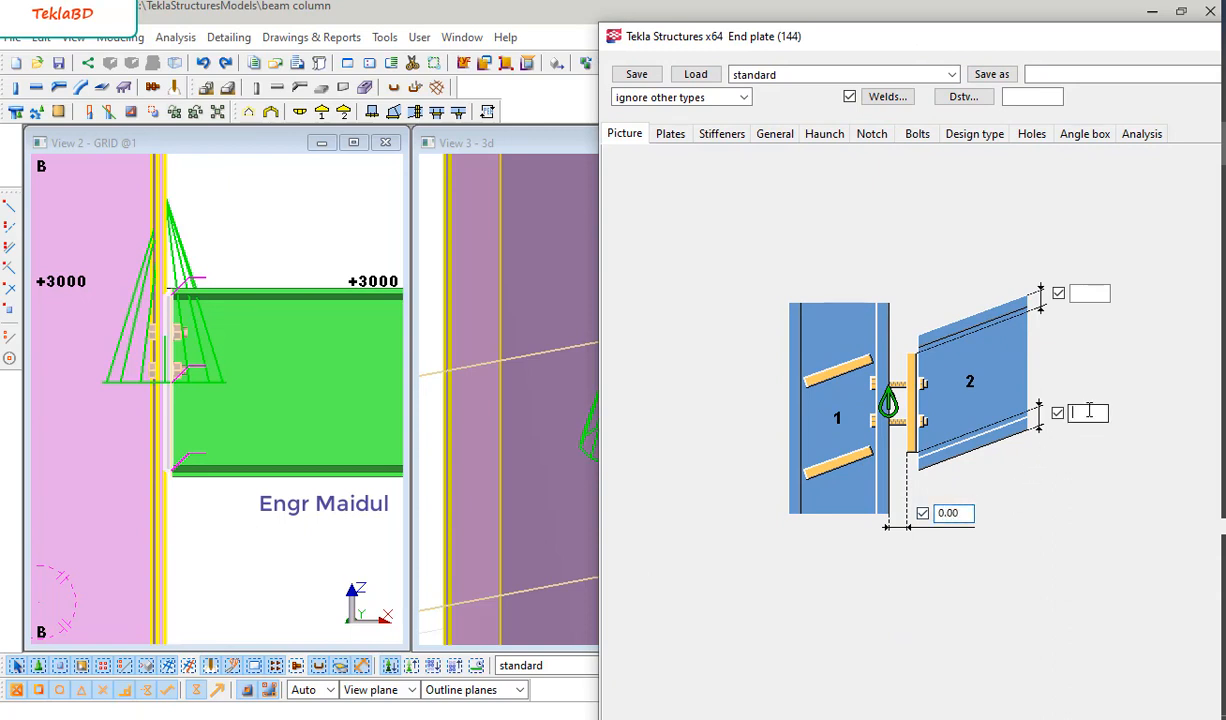
{"action": "left_click", "coordinate": [1094, 291]}
{"action": "type", "text": "0"}
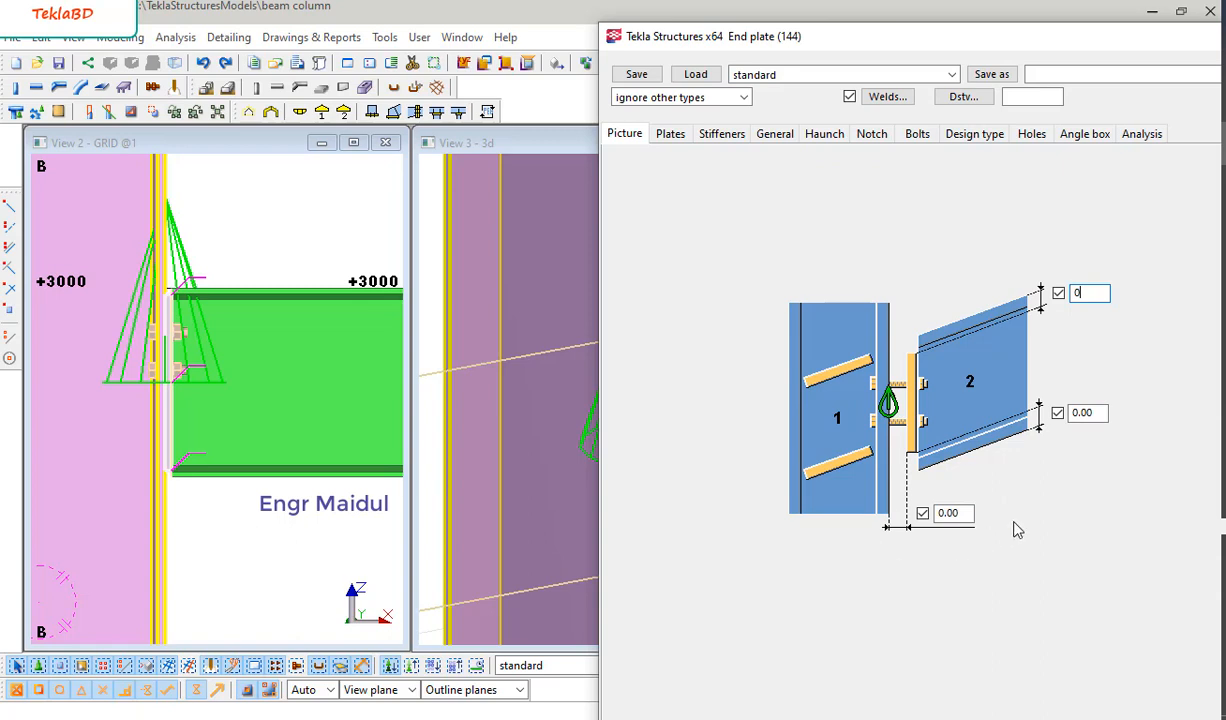
{"action": "left_click_drag", "start_coordinate": [986, 44], "coordinate": [960, 4]}
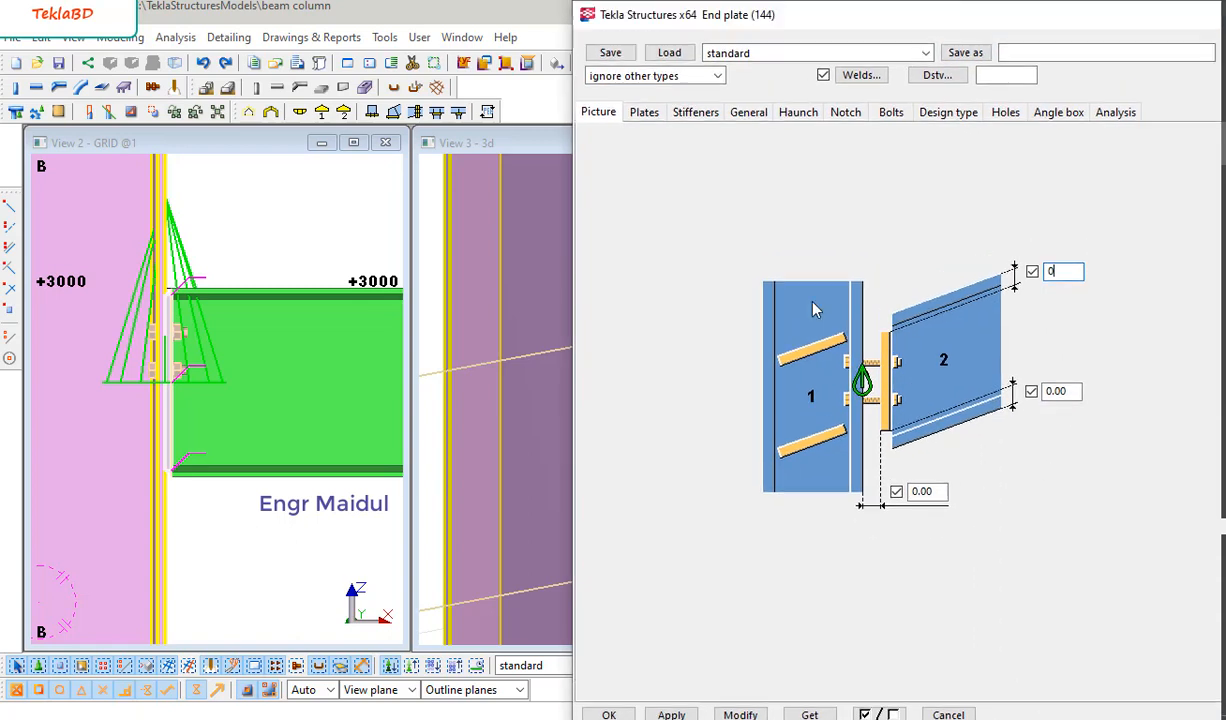
{"action": "left_click", "coordinate": [740, 714]}
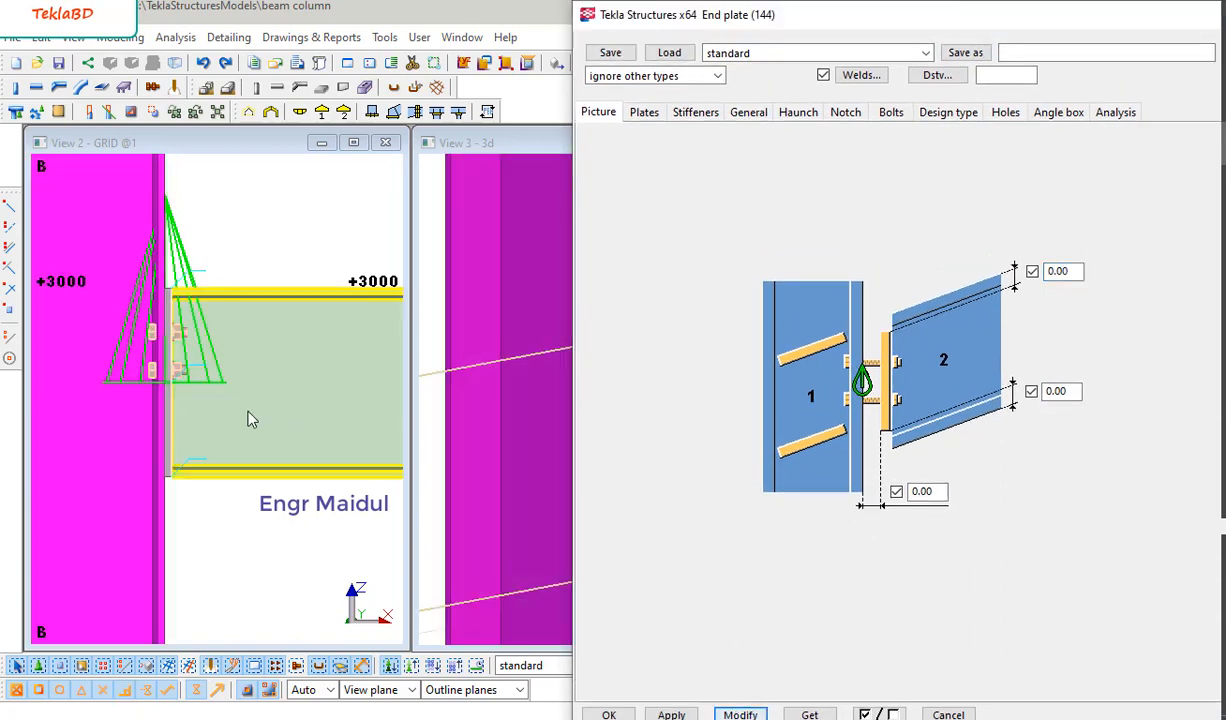
Step: Set the end plate's thickness to 16 mm and modify the connection
{"action": "scroll", "coordinate": [190, 470], "scroll_direction": "up", "scroll_amount": 3}
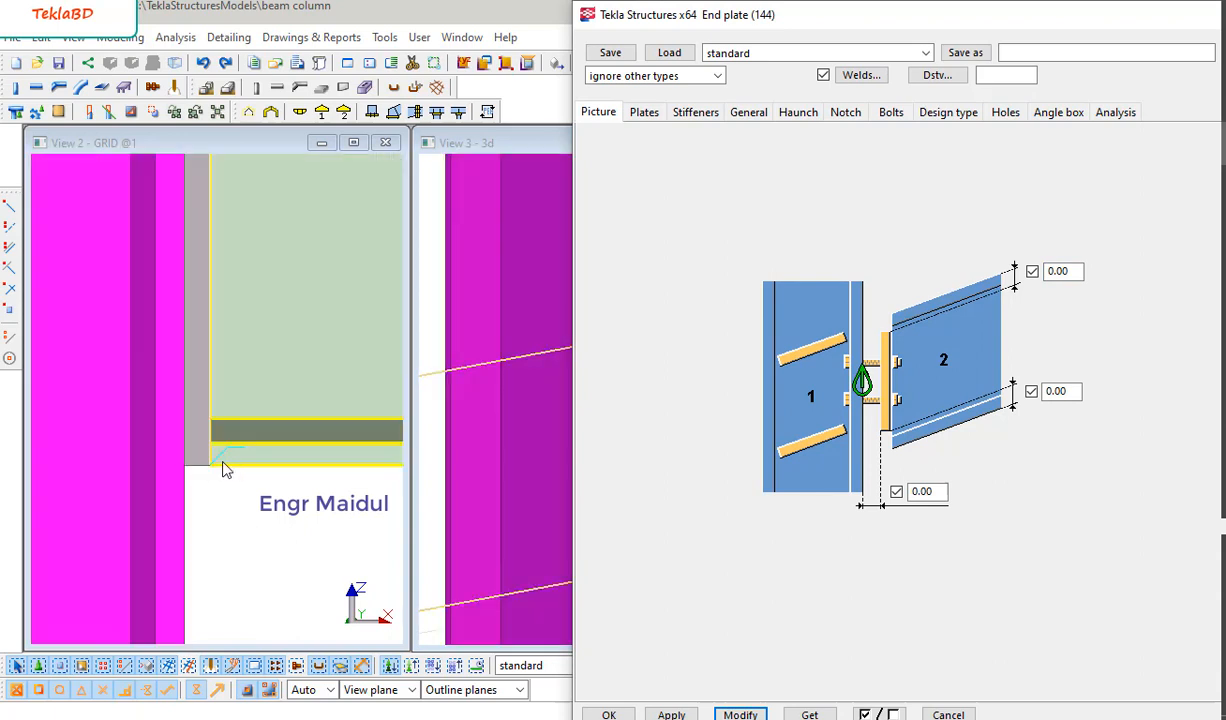
{"action": "scroll", "coordinate": [210, 507], "scroll_direction": "down", "scroll_amount": 2}
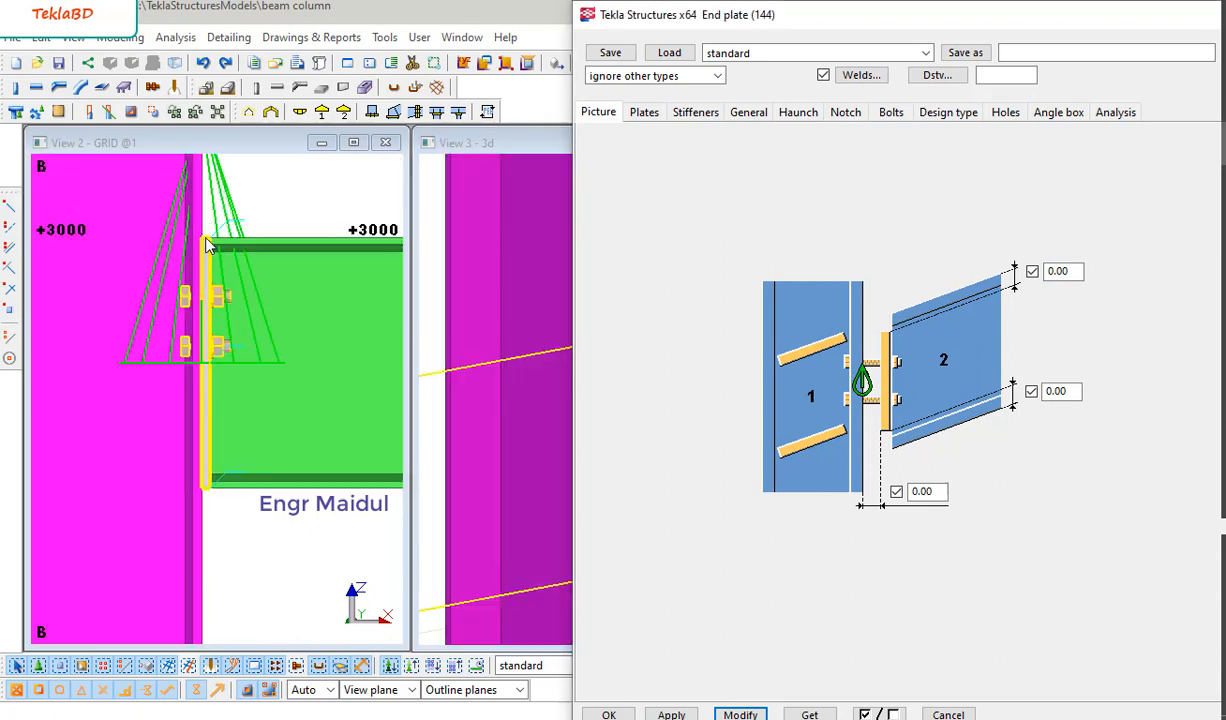
{"action": "left_click", "coordinate": [645, 113]}
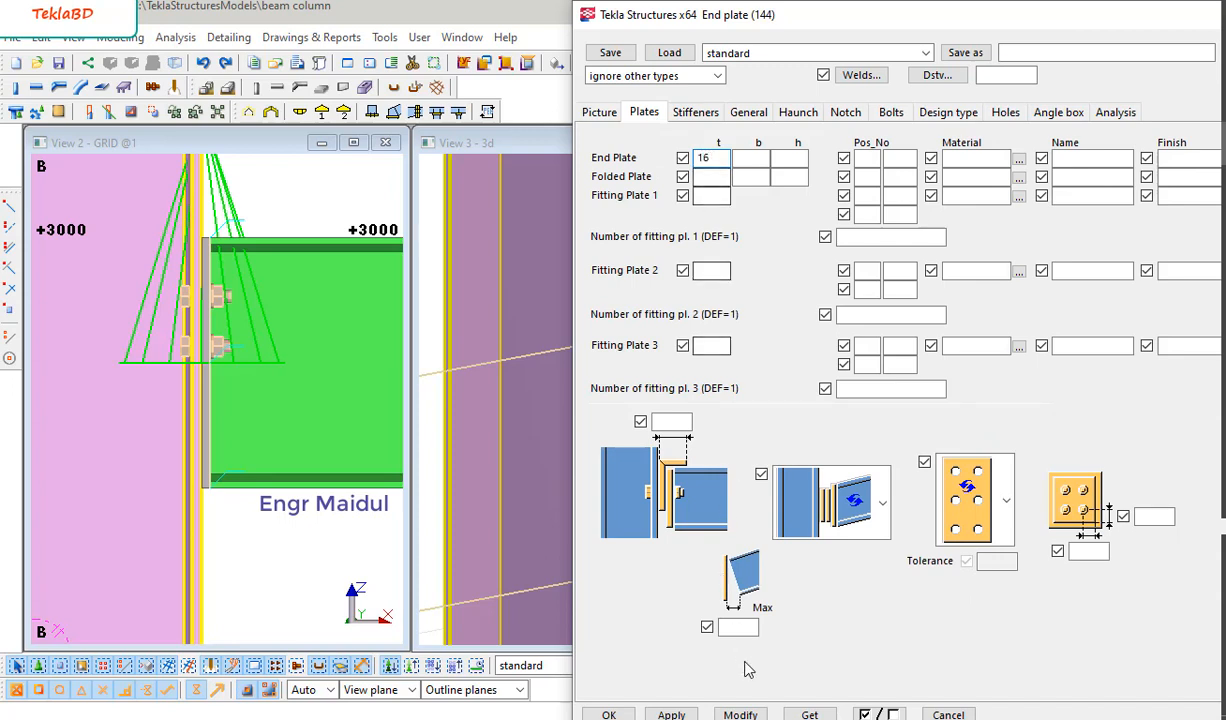
{"action": "left_click", "coordinate": [739, 714]}
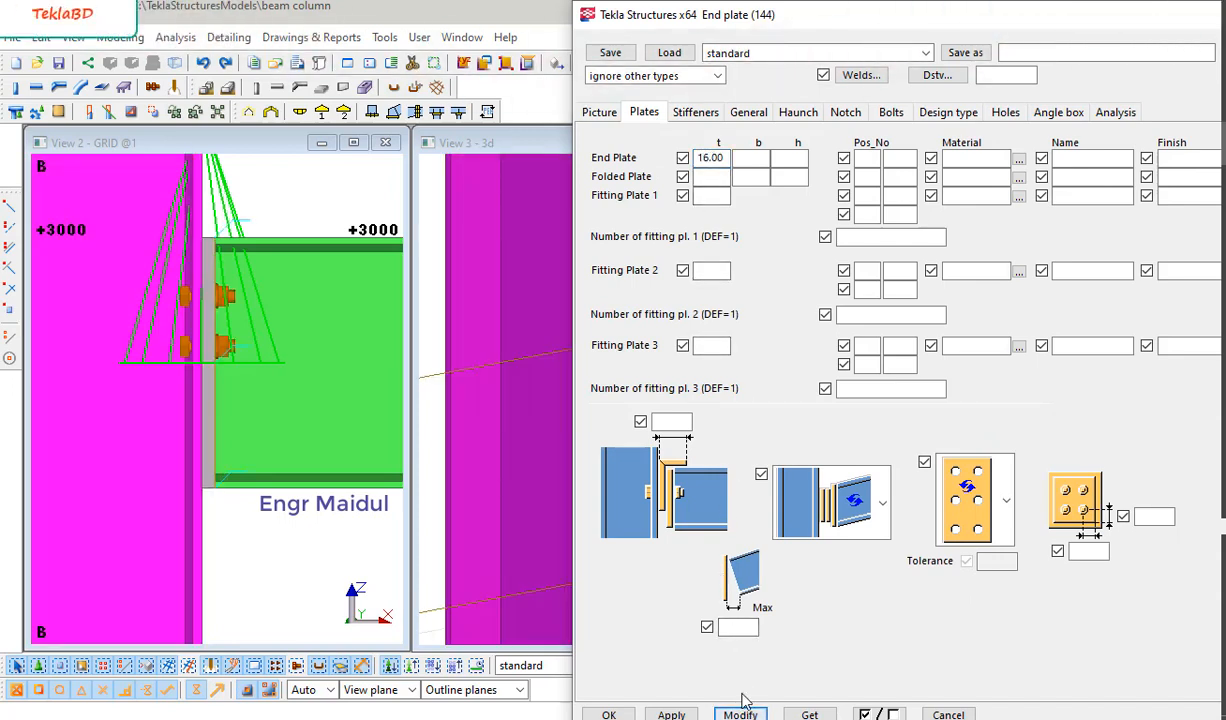
Step: Set the Top NS stiffener's thickness to 5 and look up the column's ISMB400 section dimensions in the profile catalog
{"action": "left_click", "coordinate": [694, 113]}
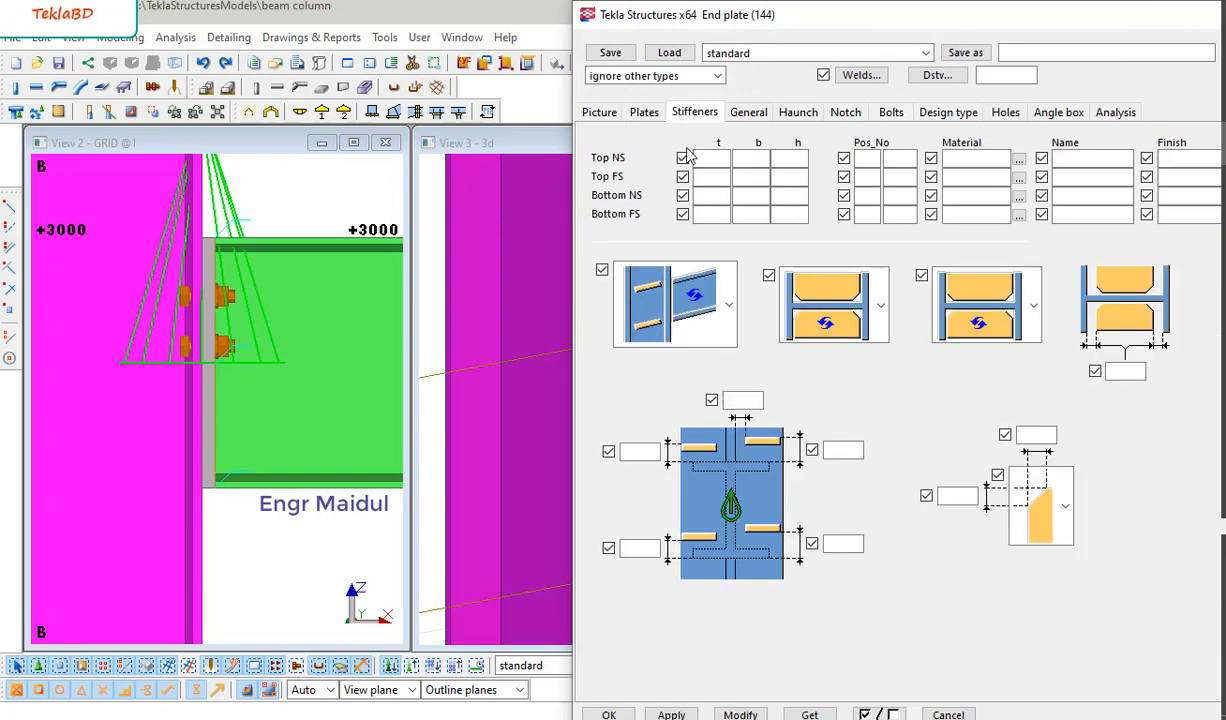
{"action": "scroll", "coordinate": [230, 285], "scroll_direction": "down", "scroll_amount": 4}
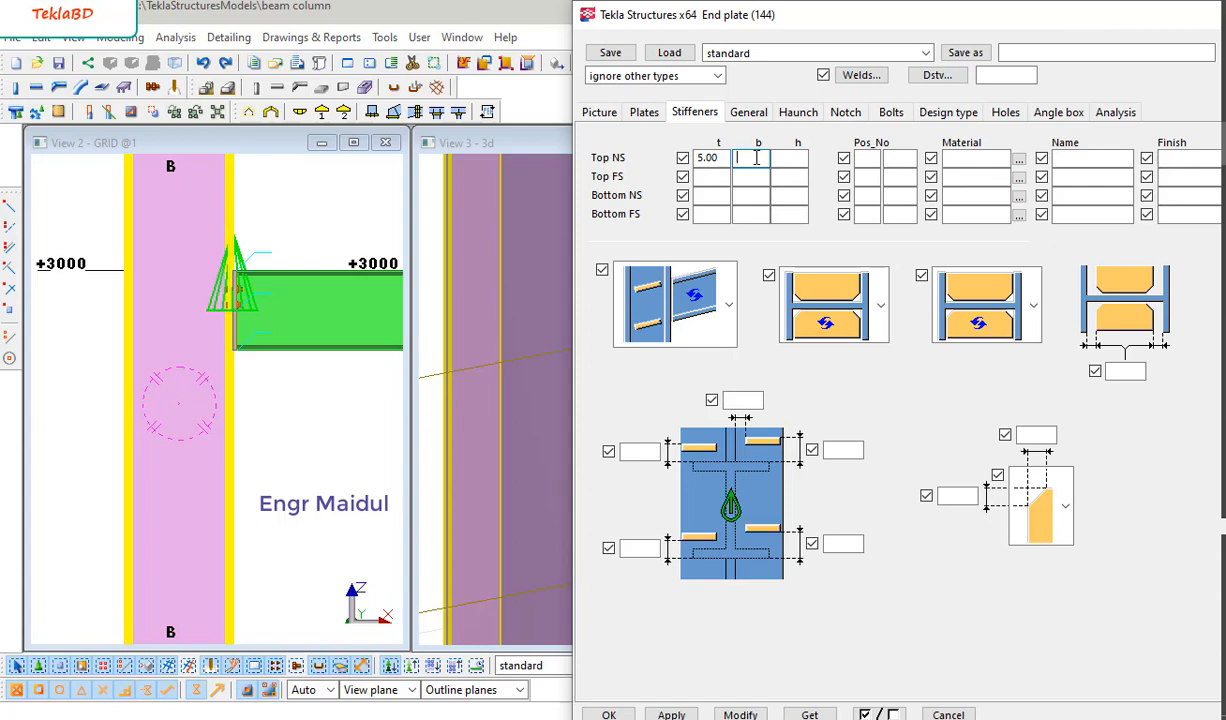
{"action": "double_click", "coordinate": [235, 210]}
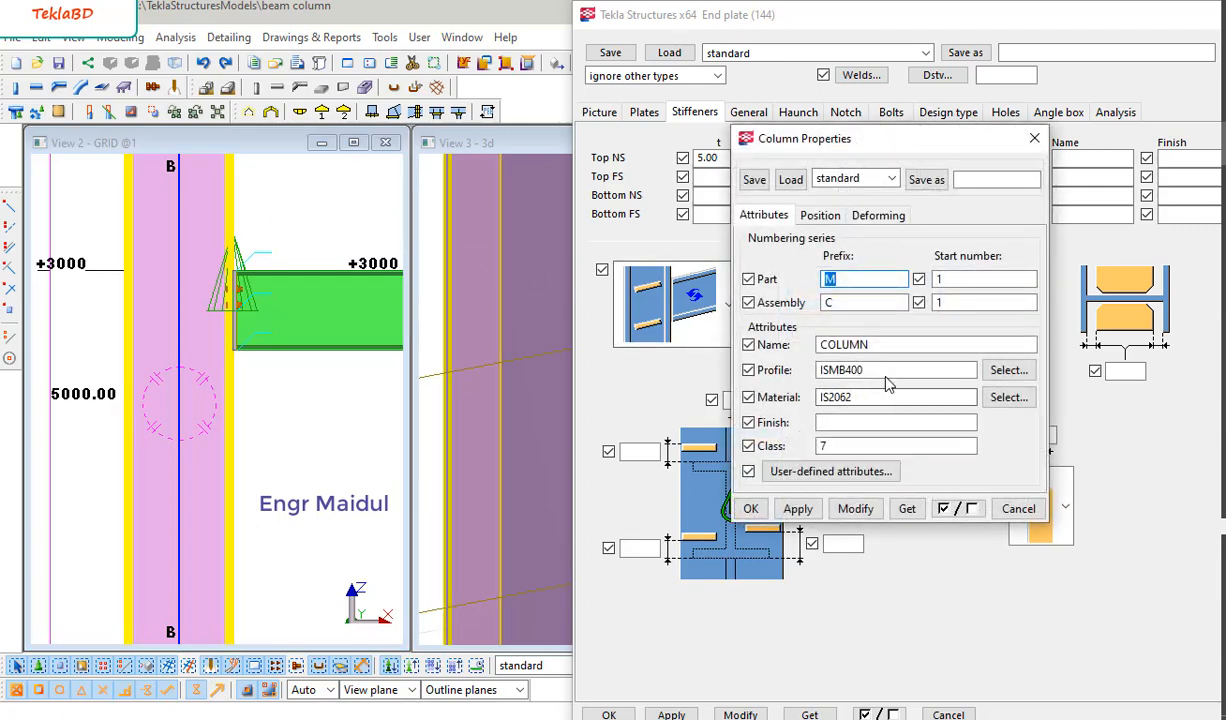
{"action": "left_click", "coordinate": [1005, 370]}
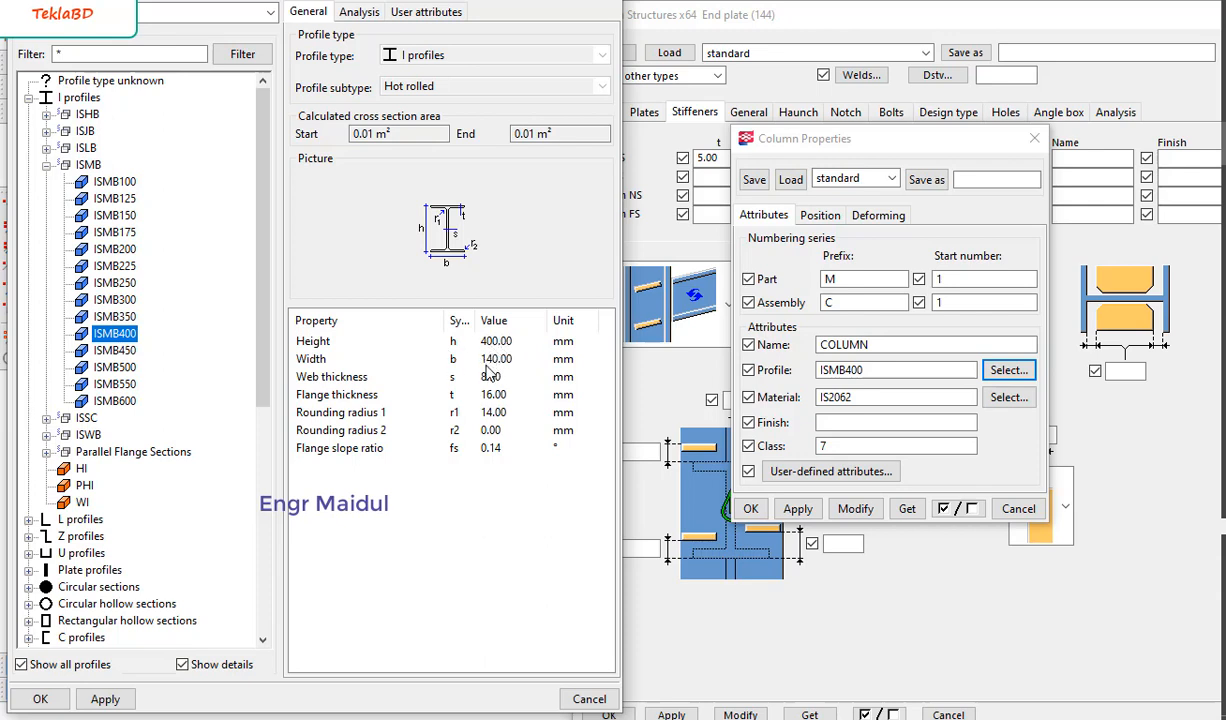
{"action": "left_click", "coordinate": [589, 699]}
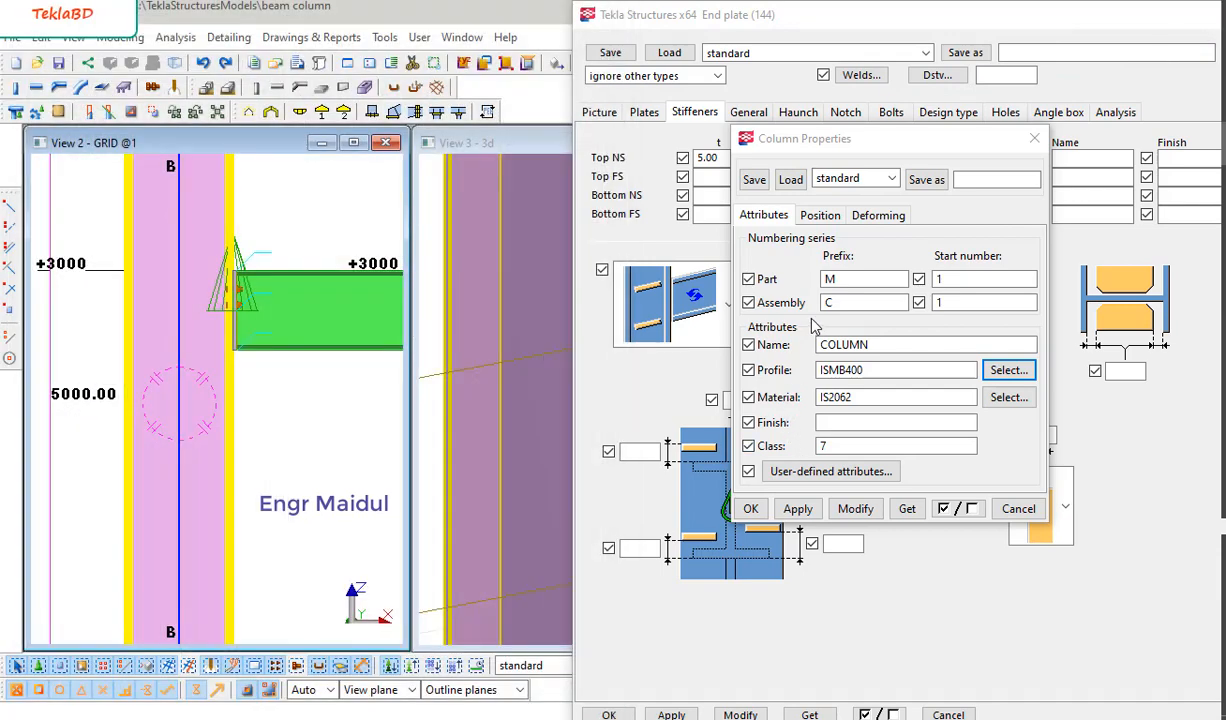
{"action": "left_click", "coordinate": [1034, 138]}
Step: Set the Top NS stiffener's width to 65 and height to 400, and modify the selected connection
{"action": "left_click", "coordinate": [757, 160]}
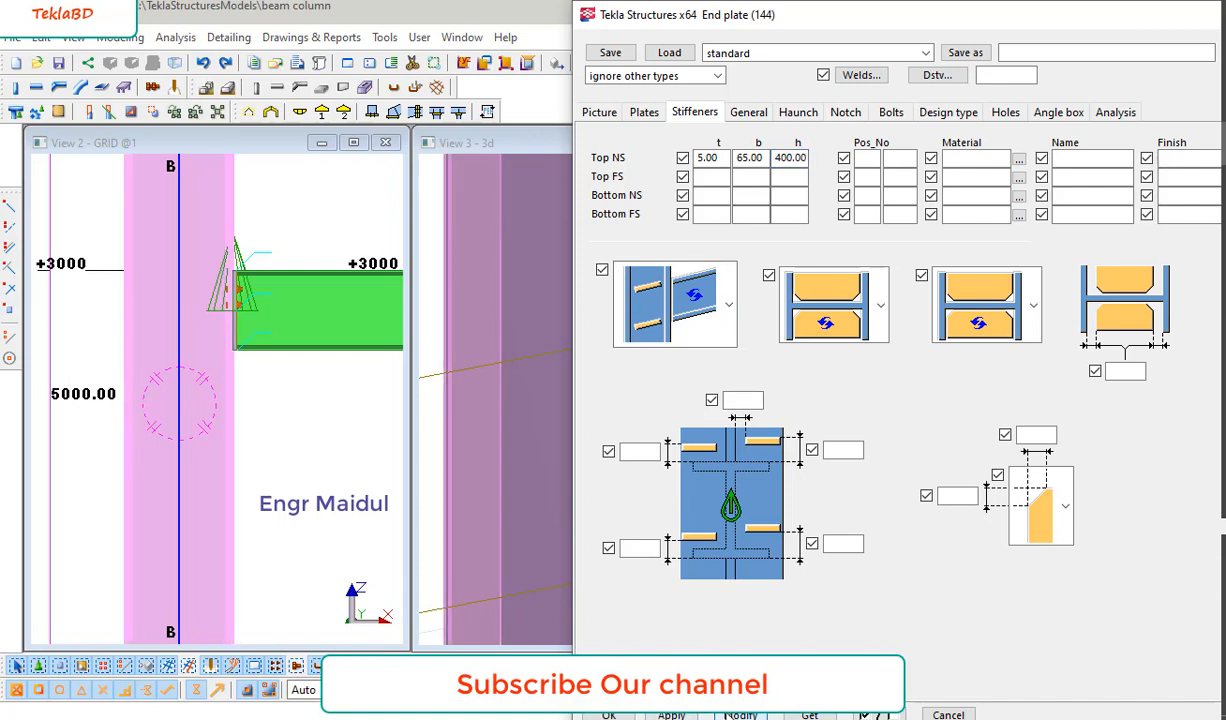
{"action": "left_click", "coordinate": [235, 290]}
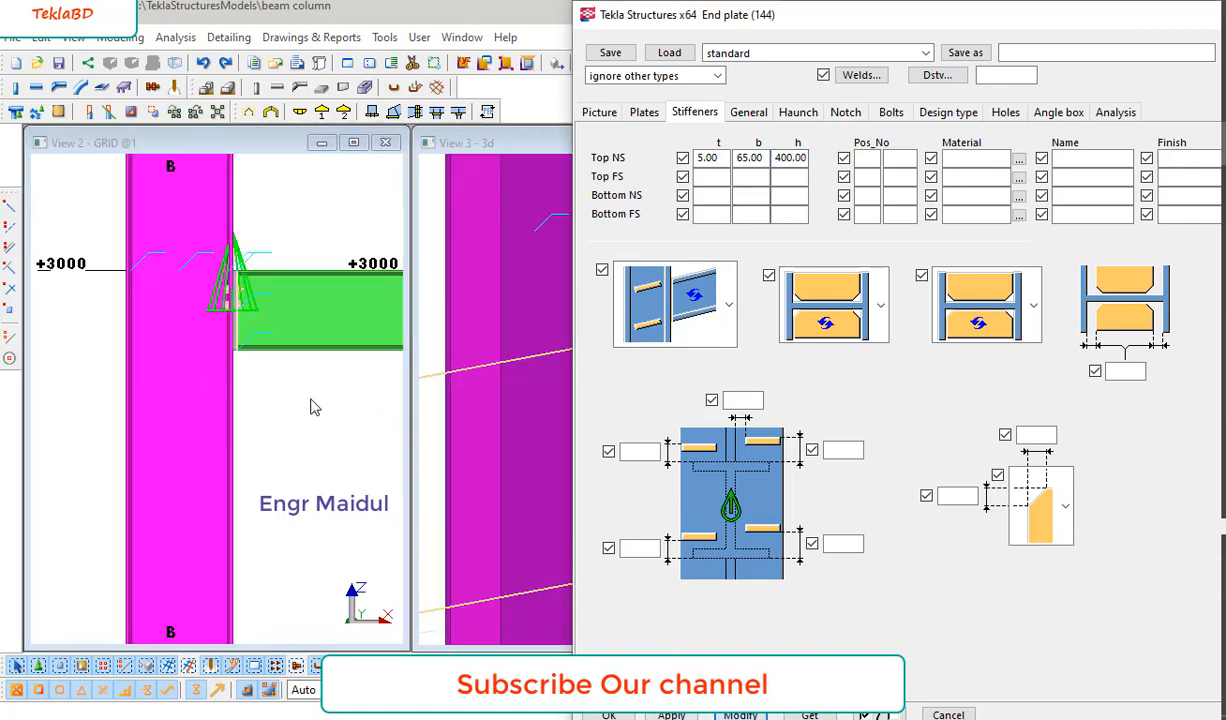
Step: Move the connection dialog aside and examine the column's new stiffener from both sides in the 3D view
{"action": "scroll", "coordinate": [244, 345], "scroll_direction": "down", "scroll_amount": 2}
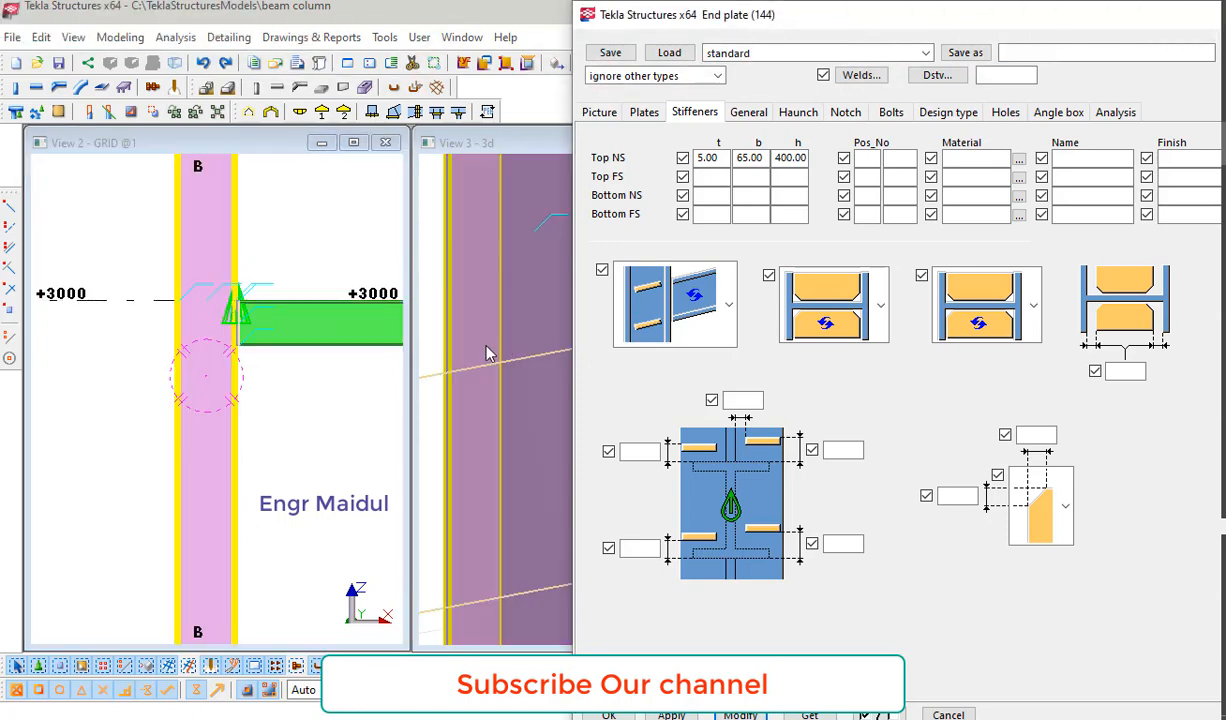
{"action": "left_click_drag", "start_coordinate": [838, 19], "coordinate": [974, 19]}
{"action": "scroll", "coordinate": [522, 328], "scroll_direction": "down", "scroll_amount": 3}
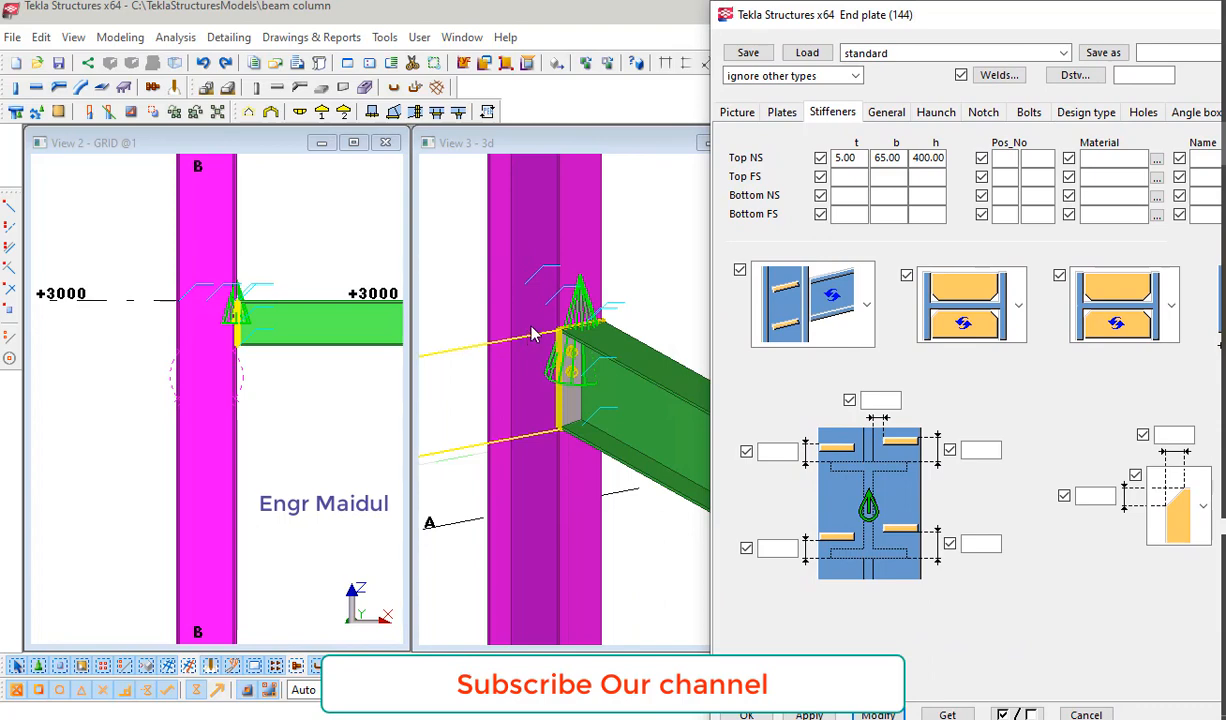
{"action": "left_click", "coordinate": [509, 298]}
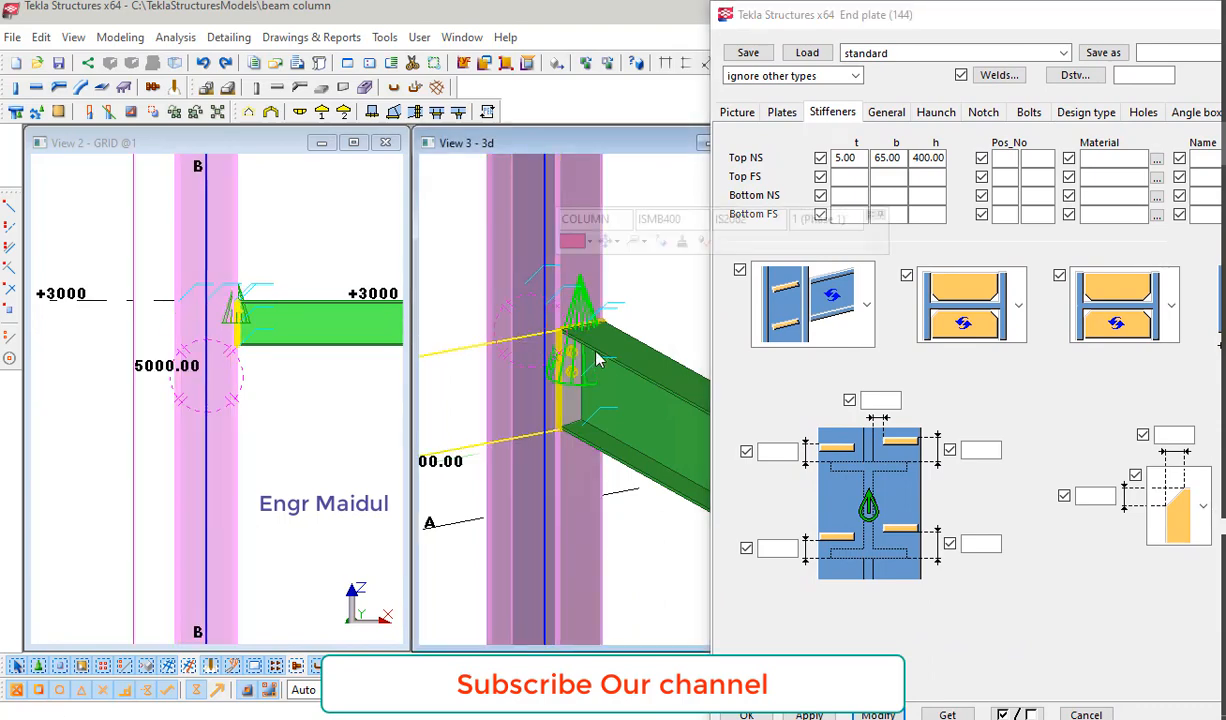
{"action": "middle_click_drag", "start_coordinate": [596, 352], "coordinate": [372, 396], "text": "ctrl"}
{"action": "middle_click_drag", "start_coordinate": [665, 396], "coordinate": [609, 325], "text": "ctrl"}
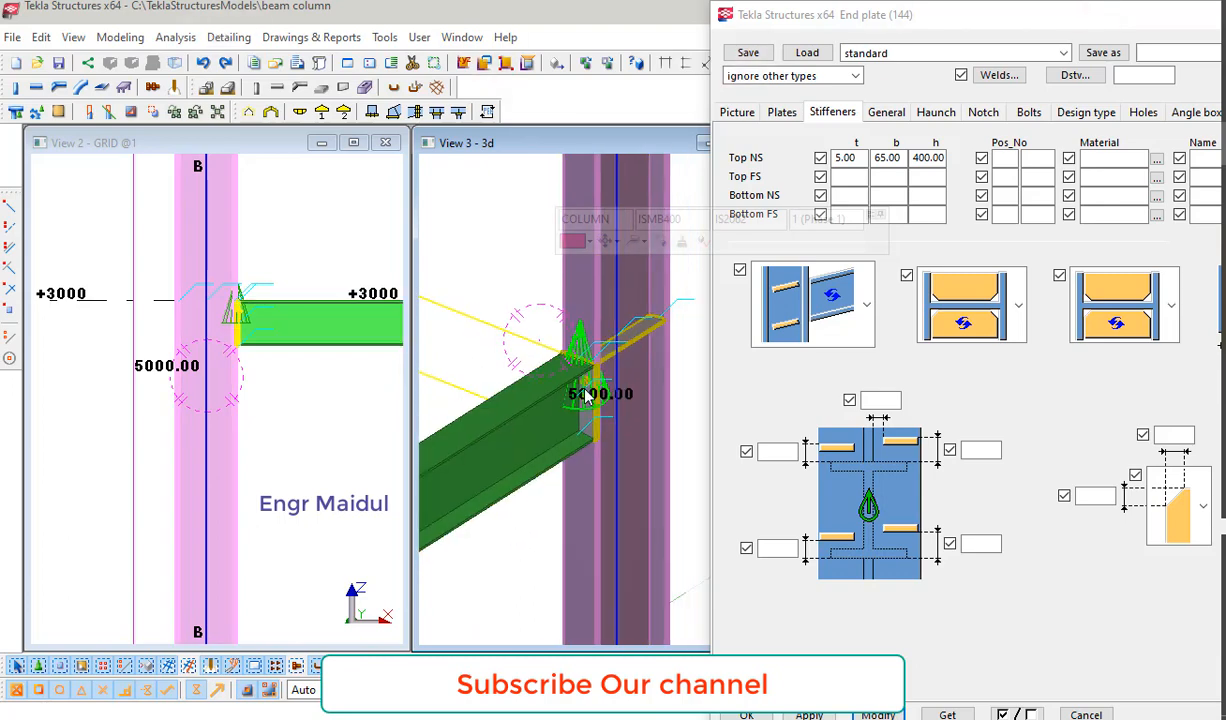
{"action": "middle_click_drag", "start_coordinate": [588, 397], "coordinate": [651, 390], "text": "ctrl"}
Step: Set the thickness of the Top FS, Bottom NS and Bottom FS stiffeners to 5
{"action": "left_click_drag", "start_coordinate": [858, 158], "coordinate": [804, 160]}
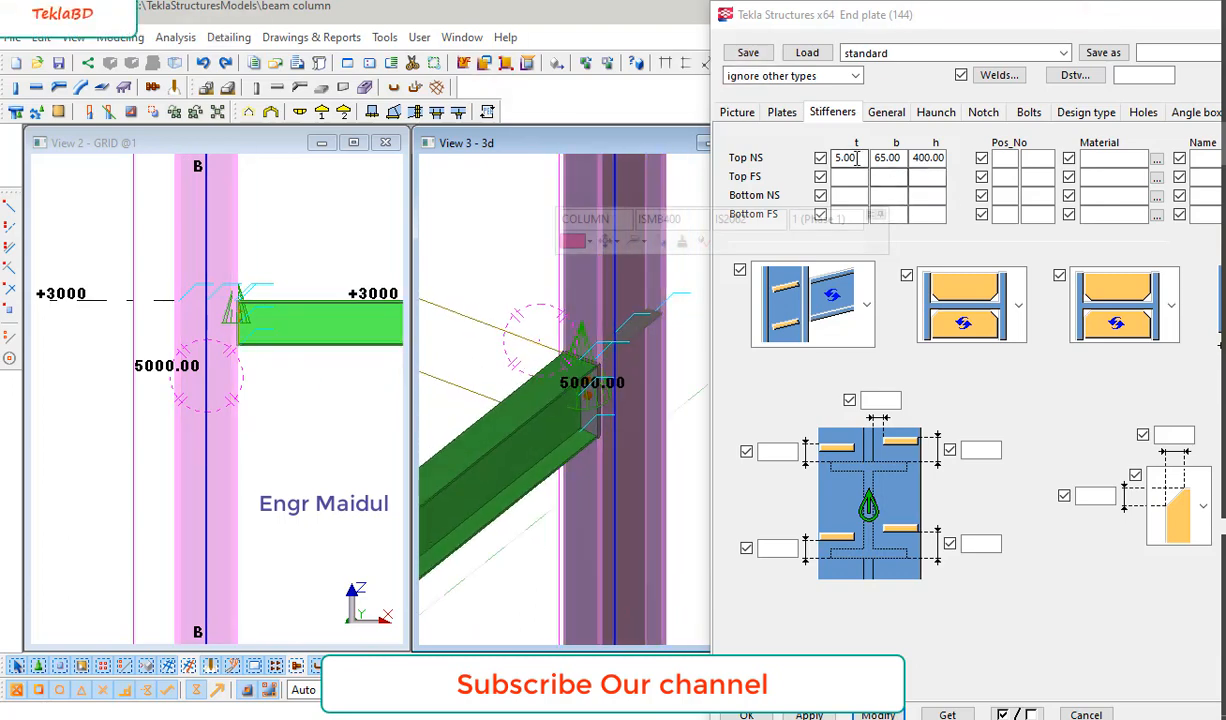
{"action": "left_click", "coordinate": [845, 178]}
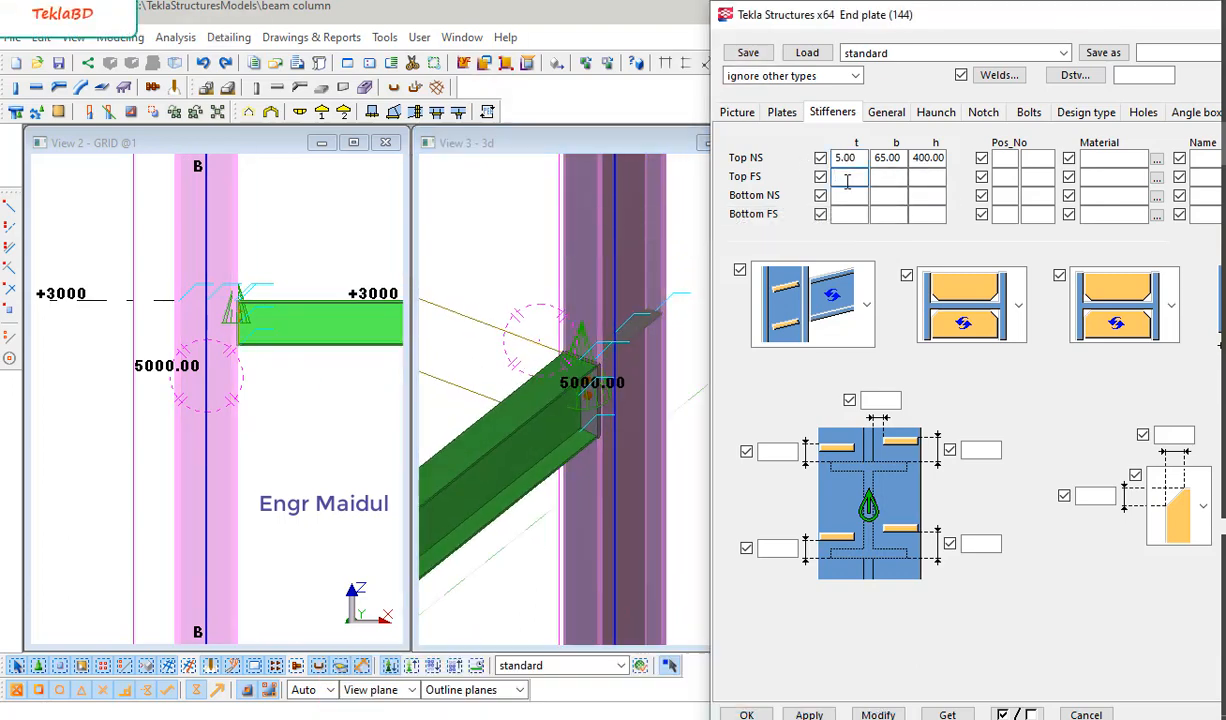
{"action": "left_click", "coordinate": [848, 195]}
{"action": "left_click_drag", "start_coordinate": [864, 177], "coordinate": [812, 185]}
{"action": "type", "text": "5"}
{"action": "left_click", "coordinate": [840, 195]}
{"action": "type", "text": "5"}
{"action": "left_click", "coordinate": [864, 213]}
{"action": "type", "text": "5"}
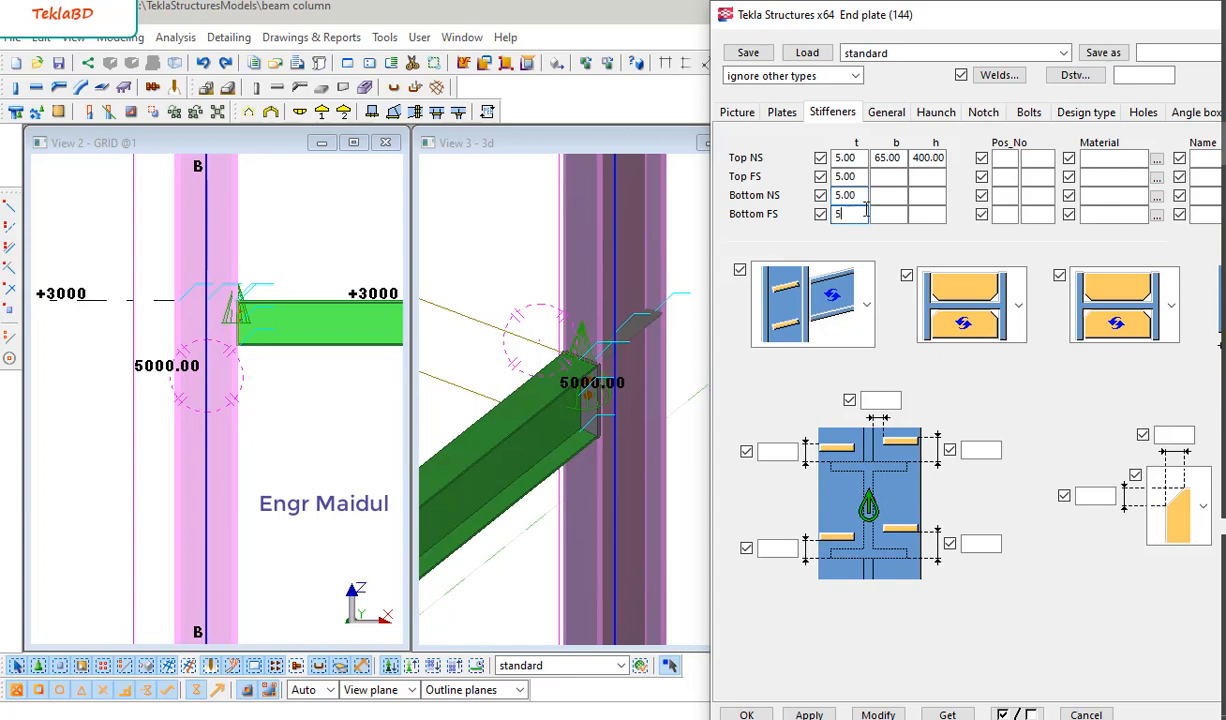
Step: Copy the Top NS stiffener's width of 65 to the Top FS, Bottom NS and Bottom FS stiffeners
{"action": "left_click_drag", "start_coordinate": [903, 158], "coordinate": [869, 168]}
{"action": "key", "text": "ctrl+c"}
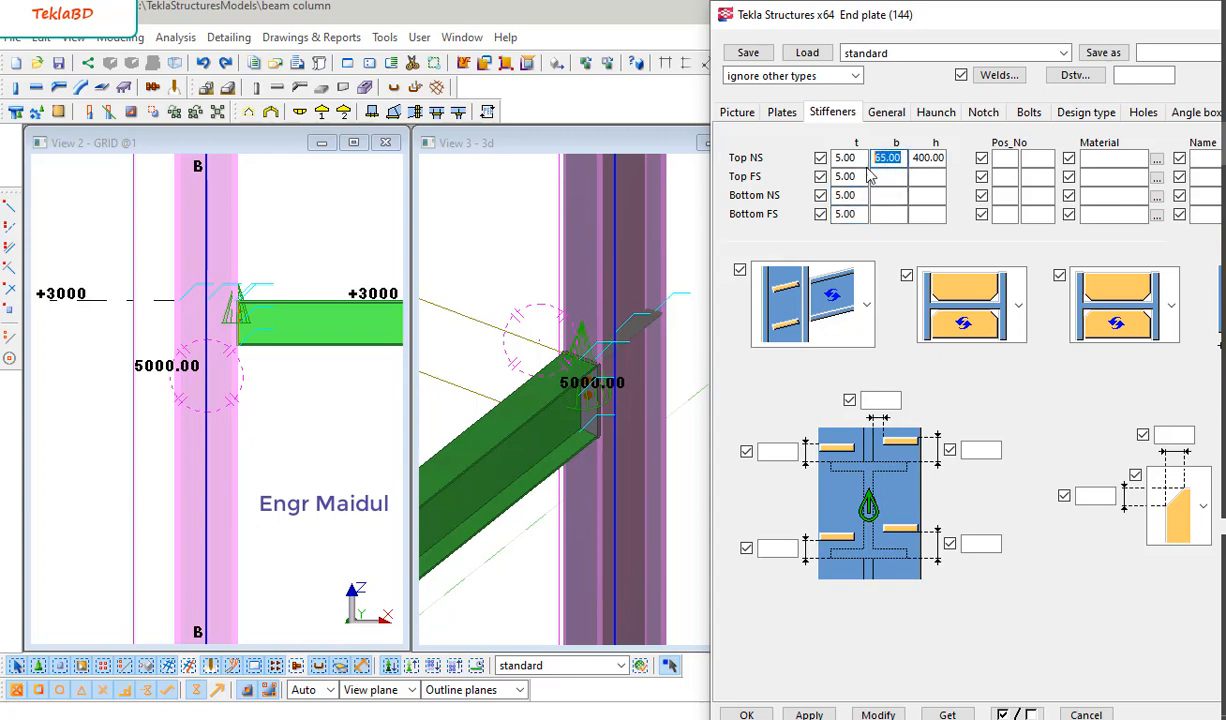
{"action": "left_click", "coordinate": [881, 177]}
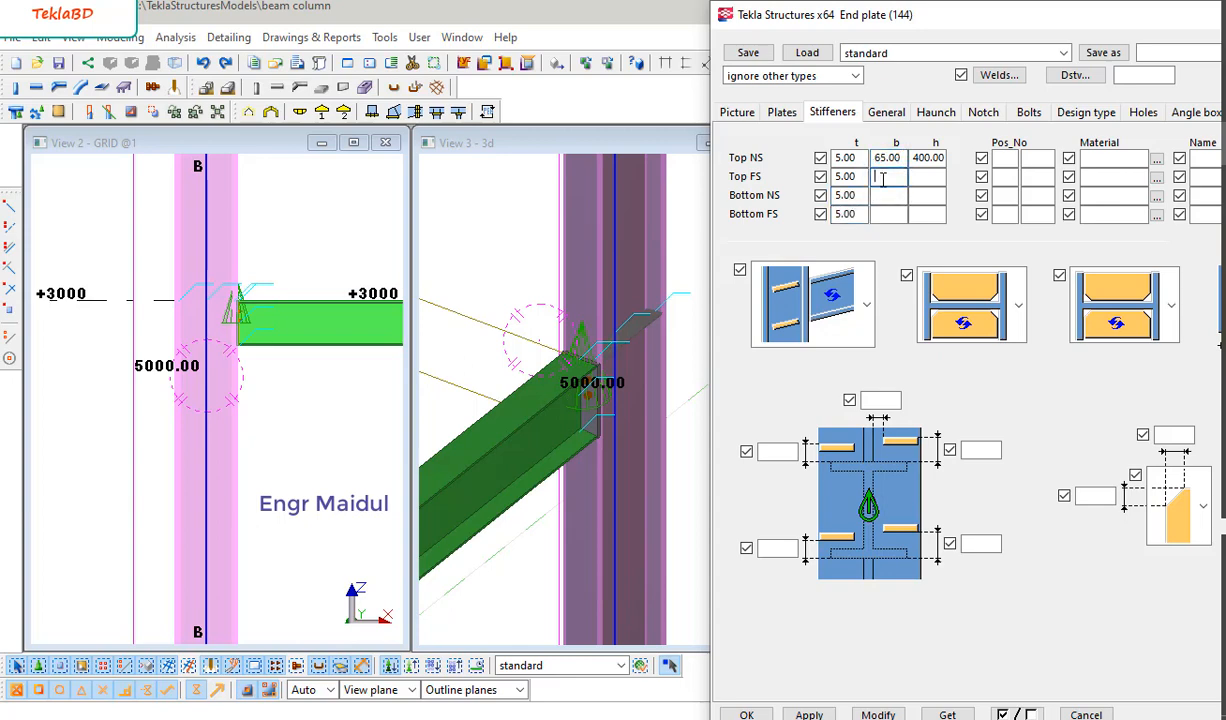
{"action": "key", "text": "ctrl+v"}
{"action": "left_click", "coordinate": [881, 195]}
{"action": "key", "text": "ctrl+v"}
{"action": "left_click", "coordinate": [881, 213]}
{"action": "key", "text": "ctrl+v"}
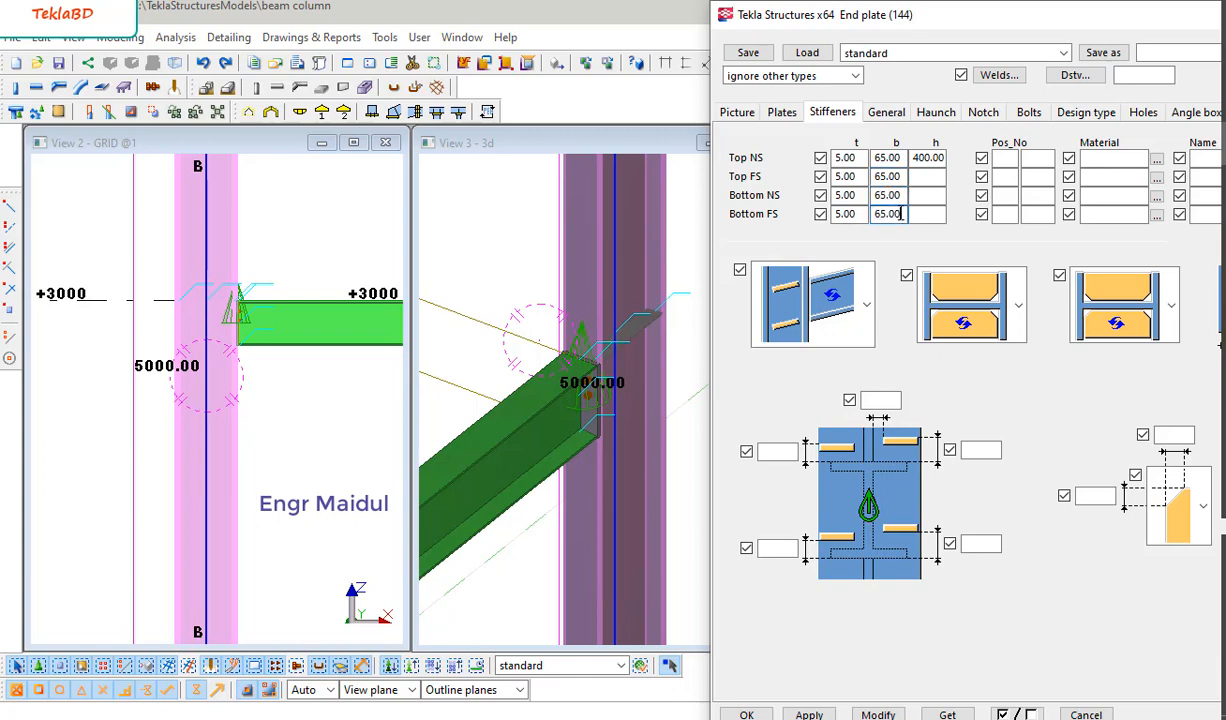
Step: Set the height of the Top FS, Bottom NS and Bottom FS stiffeners to 400, and modify the selected connection
{"action": "left_click", "coordinate": [929, 176]}
{"action": "type", "text": "400"}
{"action": "left_click_drag", "start_coordinate": [927, 177], "coordinate": [913, 177]}
{"action": "key", "text": "ctrl+c"}
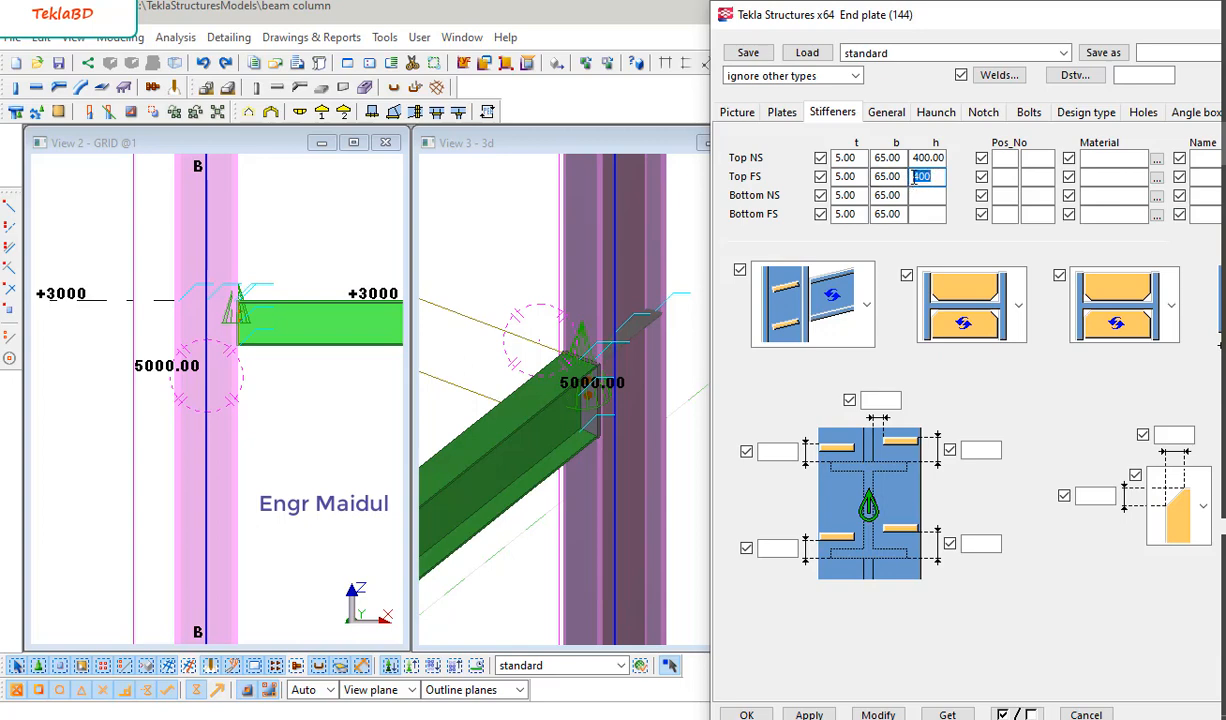
{"action": "left_click", "coordinate": [918, 195]}
{"action": "left_click", "coordinate": [927, 213]}
{"action": "key", "text": "ctrl+v"}
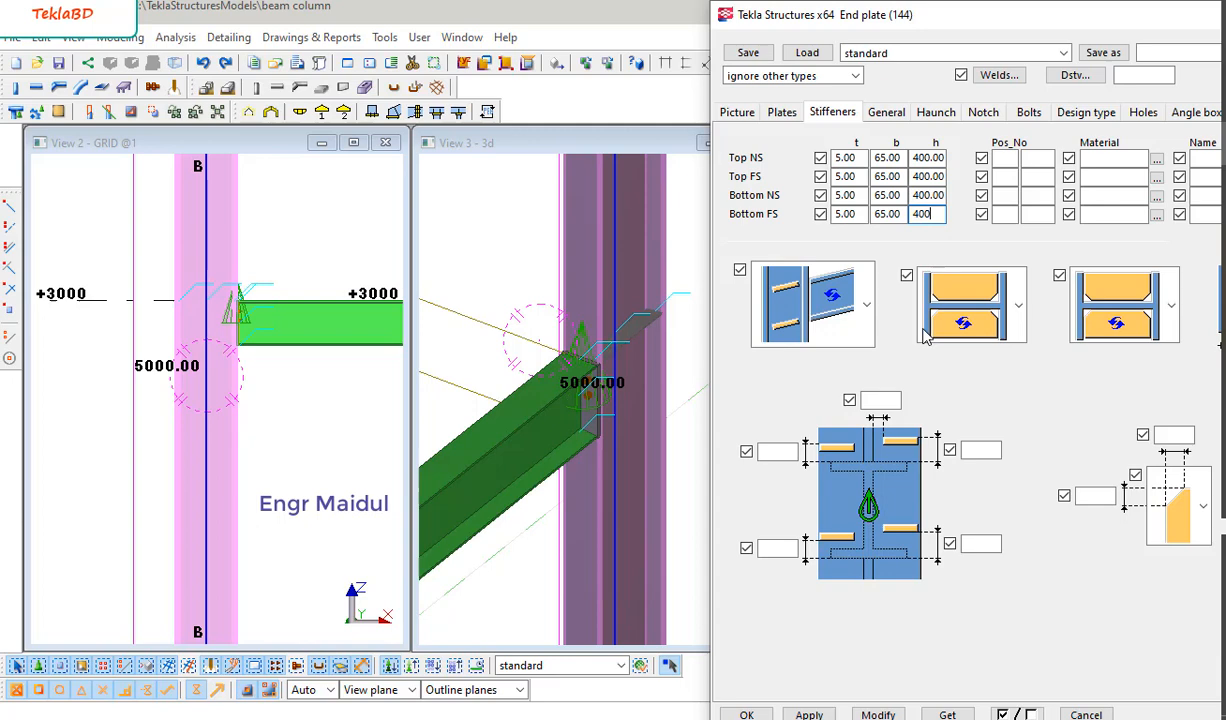
{"action": "left_click", "coordinate": [877, 714]}
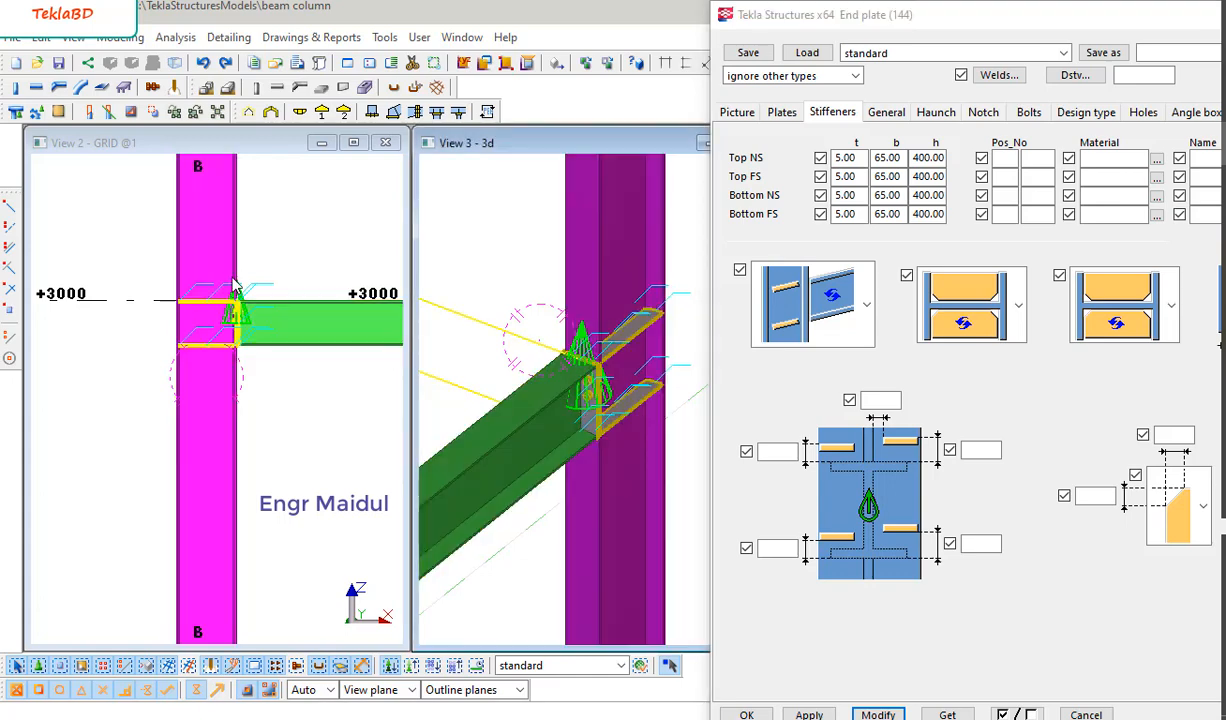
{"action": "scroll", "coordinate": [233, 278], "scroll_direction": "up", "scroll_amount": 3}
{"action": "middle_click_drag", "start_coordinate": [518, 348], "coordinate": [600, 288], "text": "ctrl"}
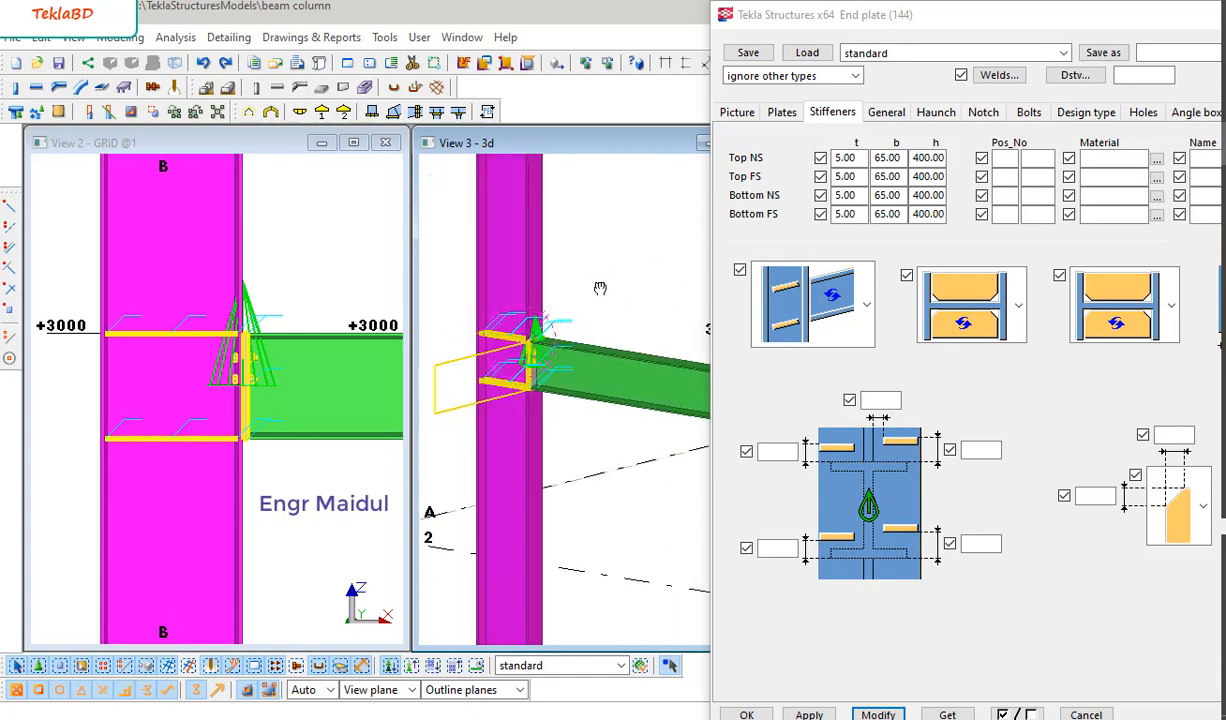
{"action": "middle_click_drag", "start_coordinate": [536, 342], "coordinate": [575, 356], "text": "ctrl"}
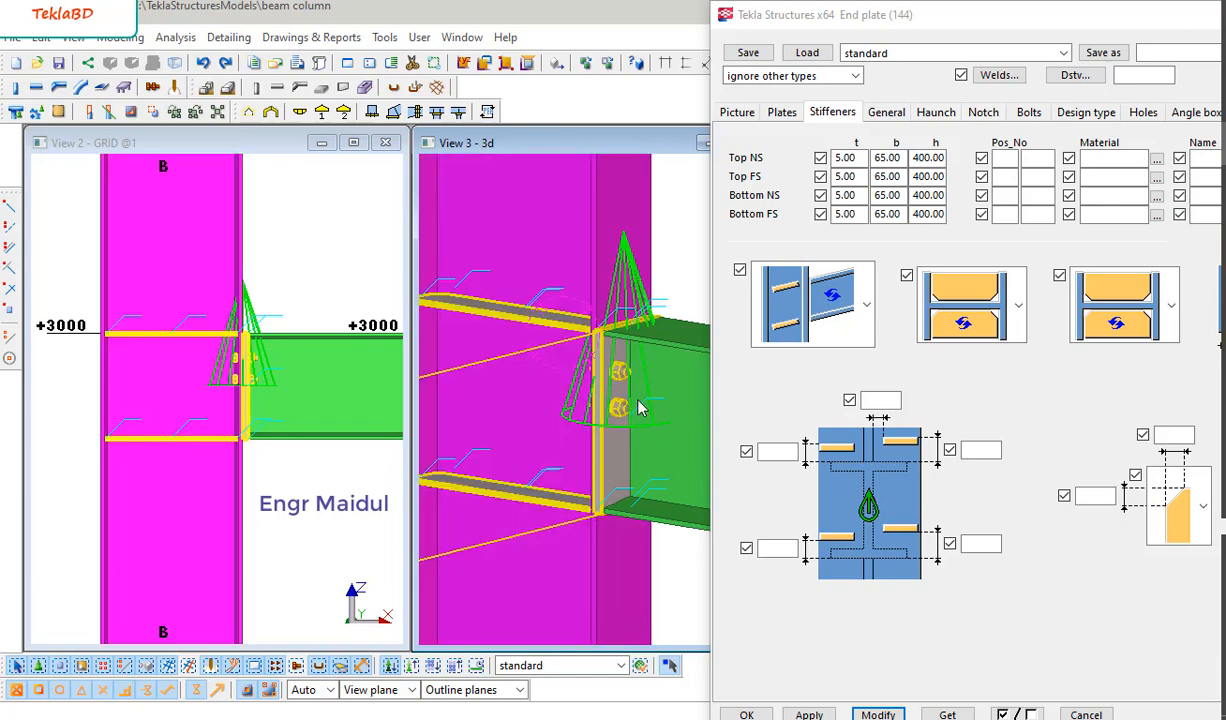
{"action": "left_click", "coordinate": [678, 243]}
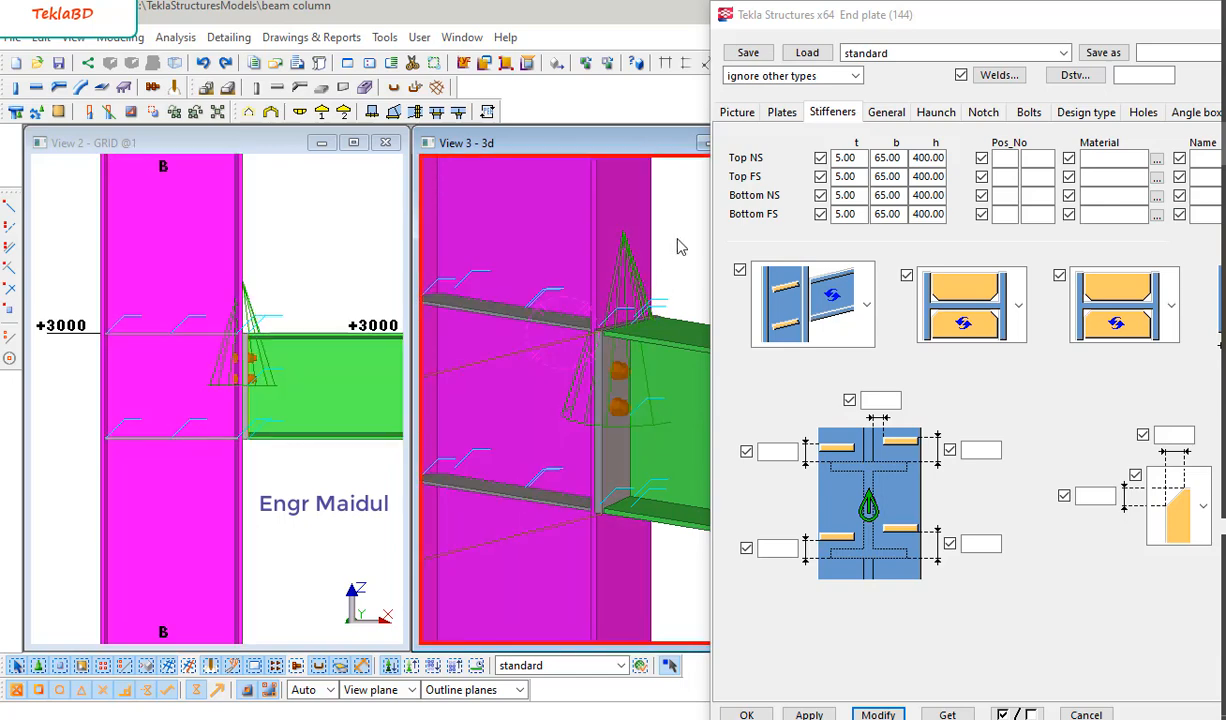
Step: Set the connection's bolt size to 20 and its bolt standard to 8.8XOX
{"action": "left_click", "coordinate": [886, 113]}
{"action": "left_click", "coordinate": [987, 114]}
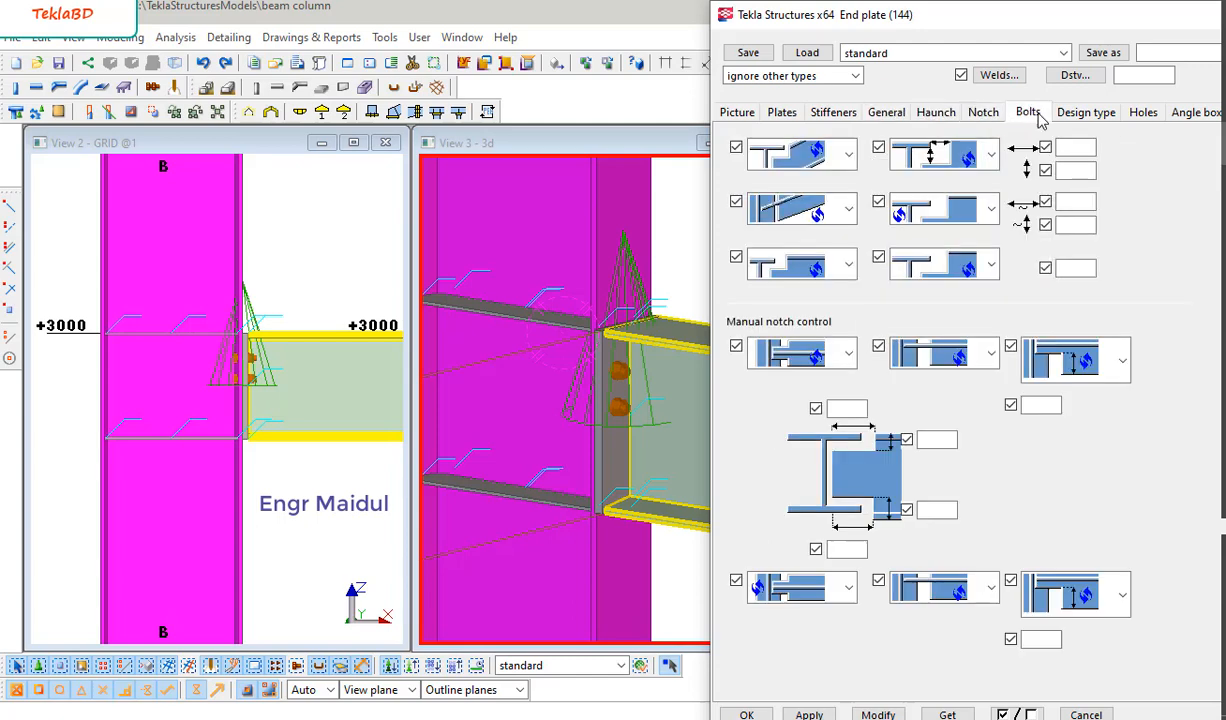
{"action": "left_click", "coordinate": [1022, 113]}
{"action": "left_click", "coordinate": [897, 148]}
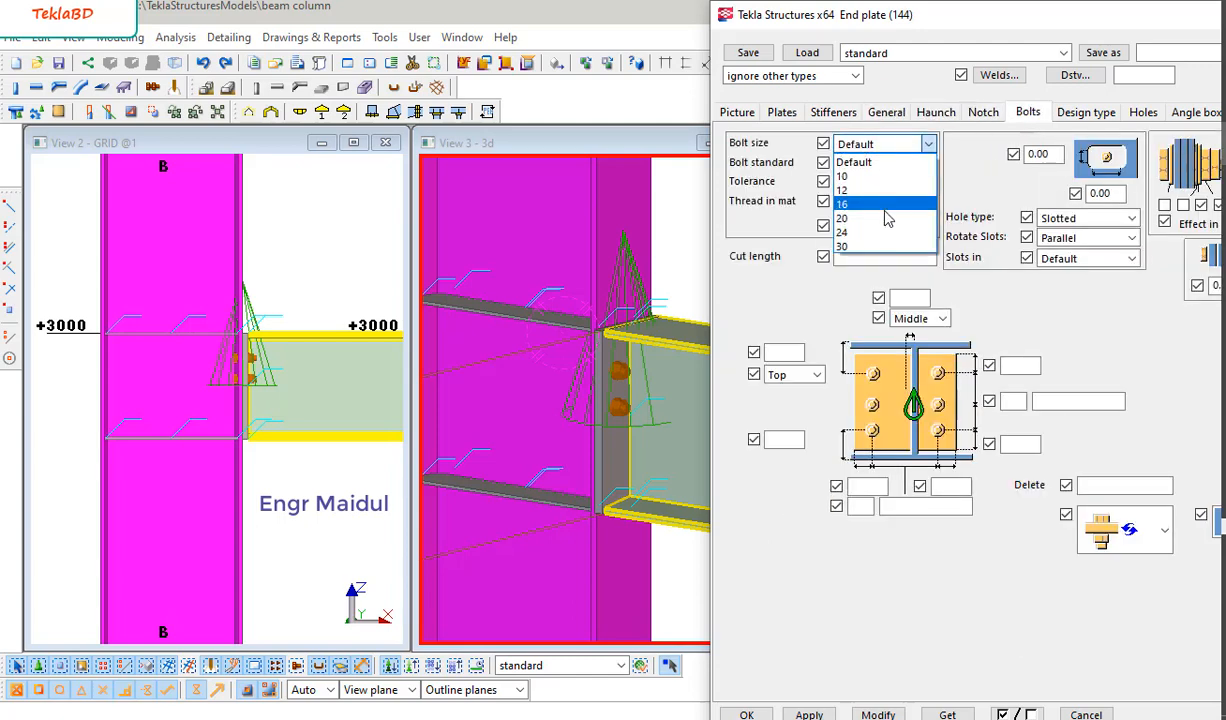
{"action": "left_click", "coordinate": [888, 218]}
{"action": "left_click", "coordinate": [884, 166]}
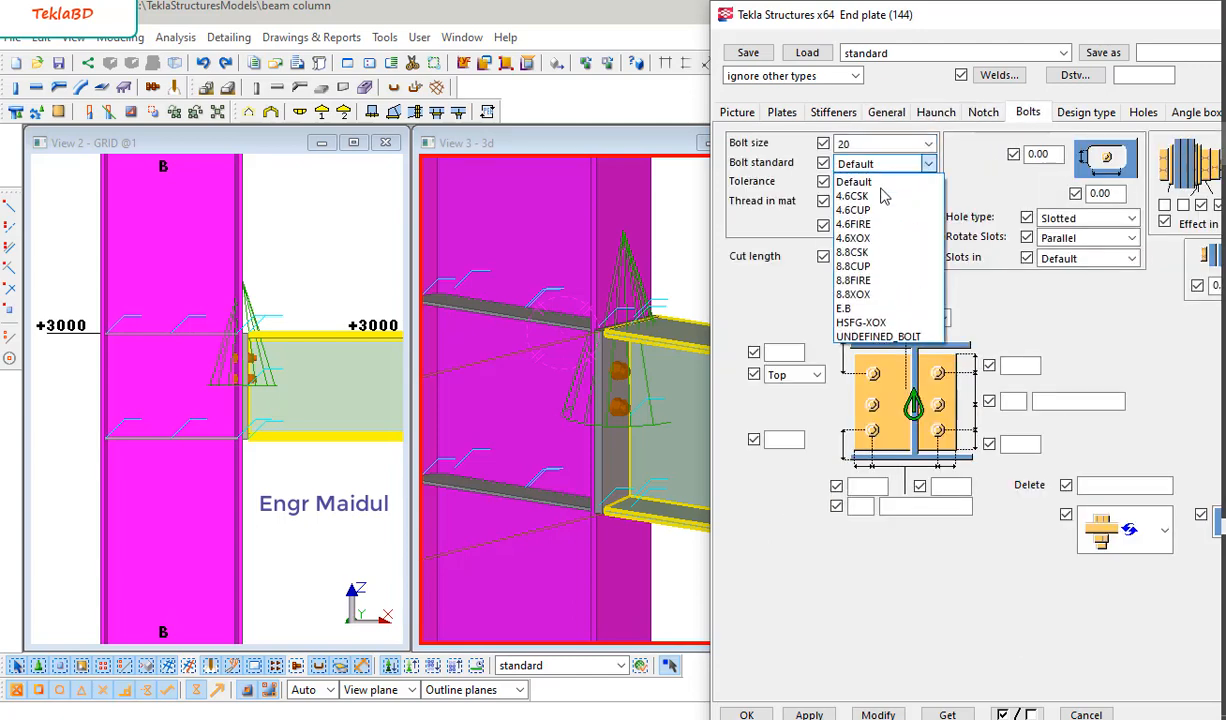
{"action": "left_click", "coordinate": [866, 294]}
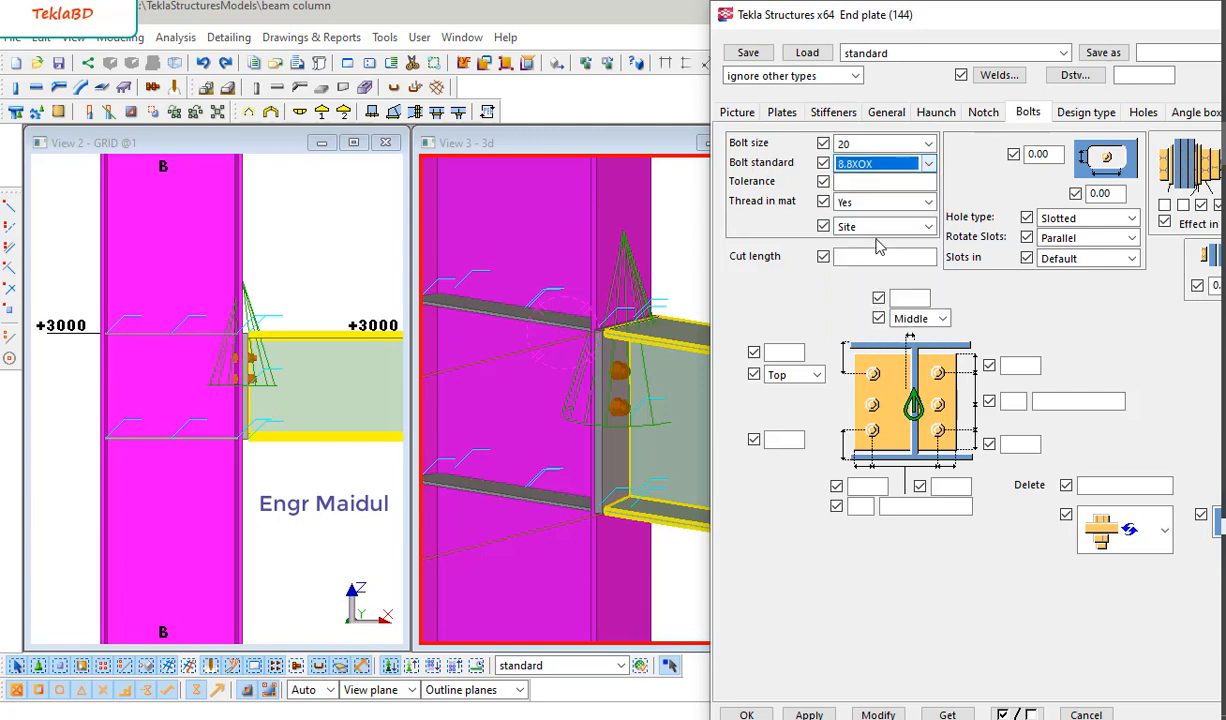
Step: Set the bolt hole tolerance to 2 and the hole type to Oversized
{"action": "left_click", "coordinate": [877, 186]}
{"action": "type", "text": "2"}
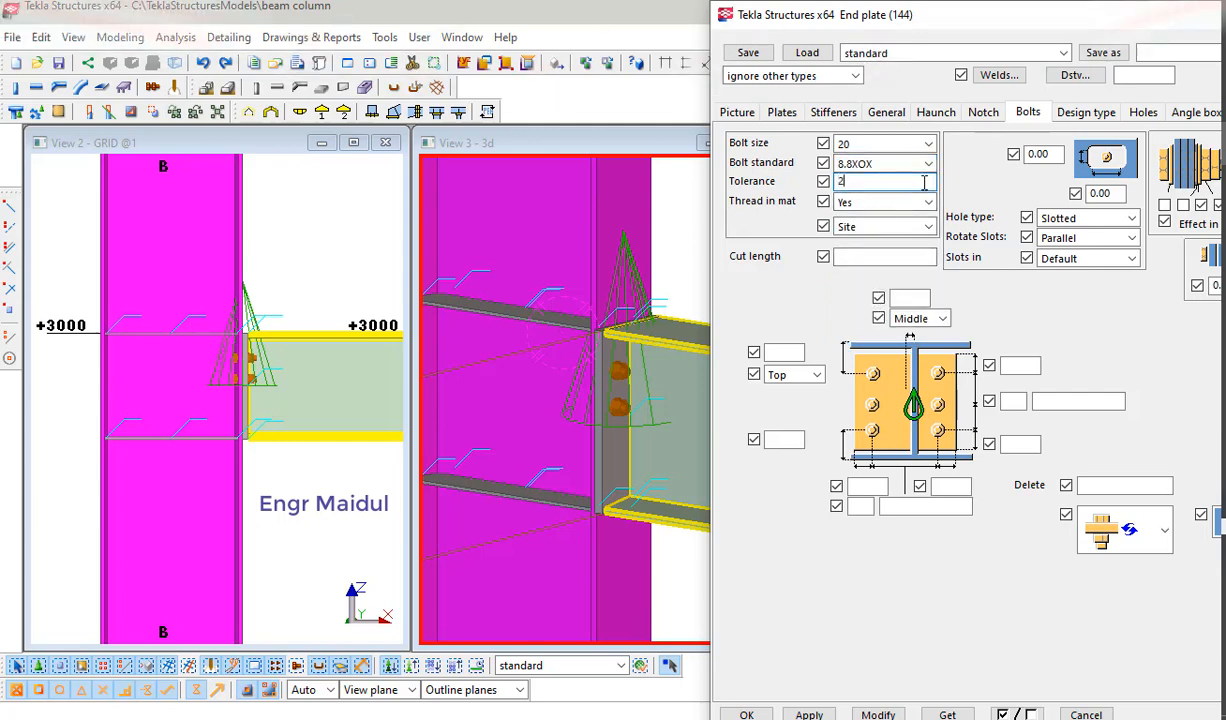
{"action": "left_click", "coordinate": [1072, 218]}
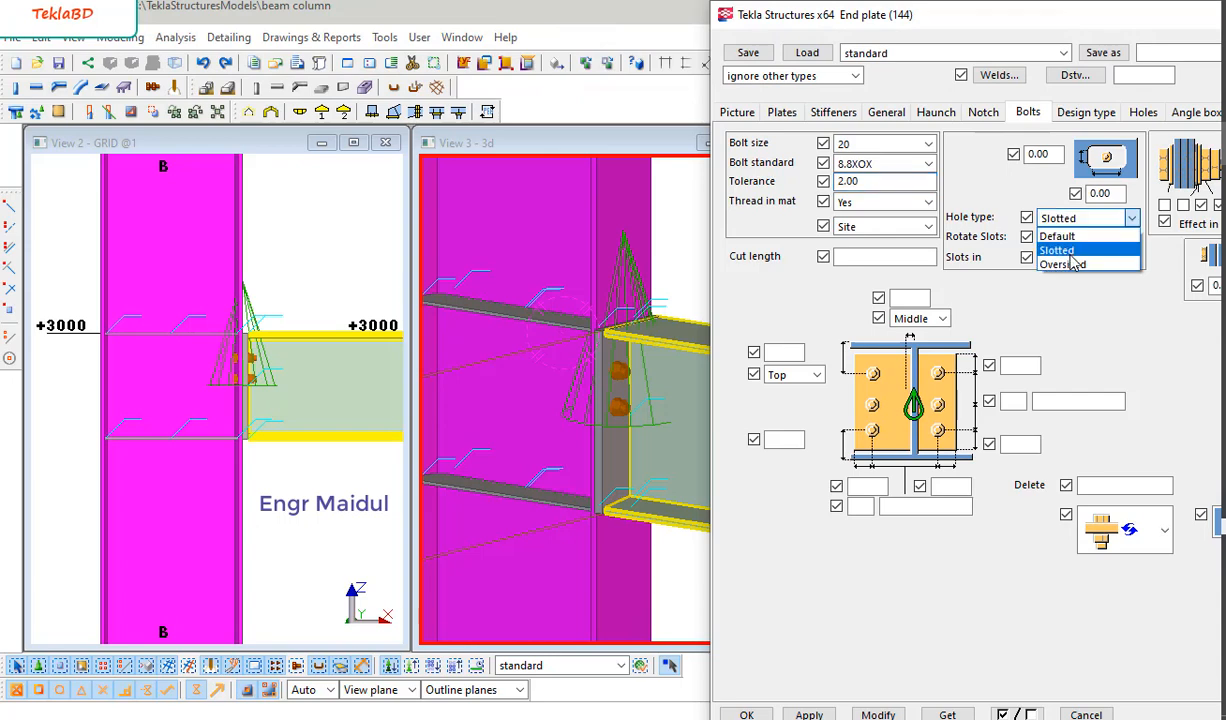
{"action": "left_click", "coordinate": [1080, 265]}
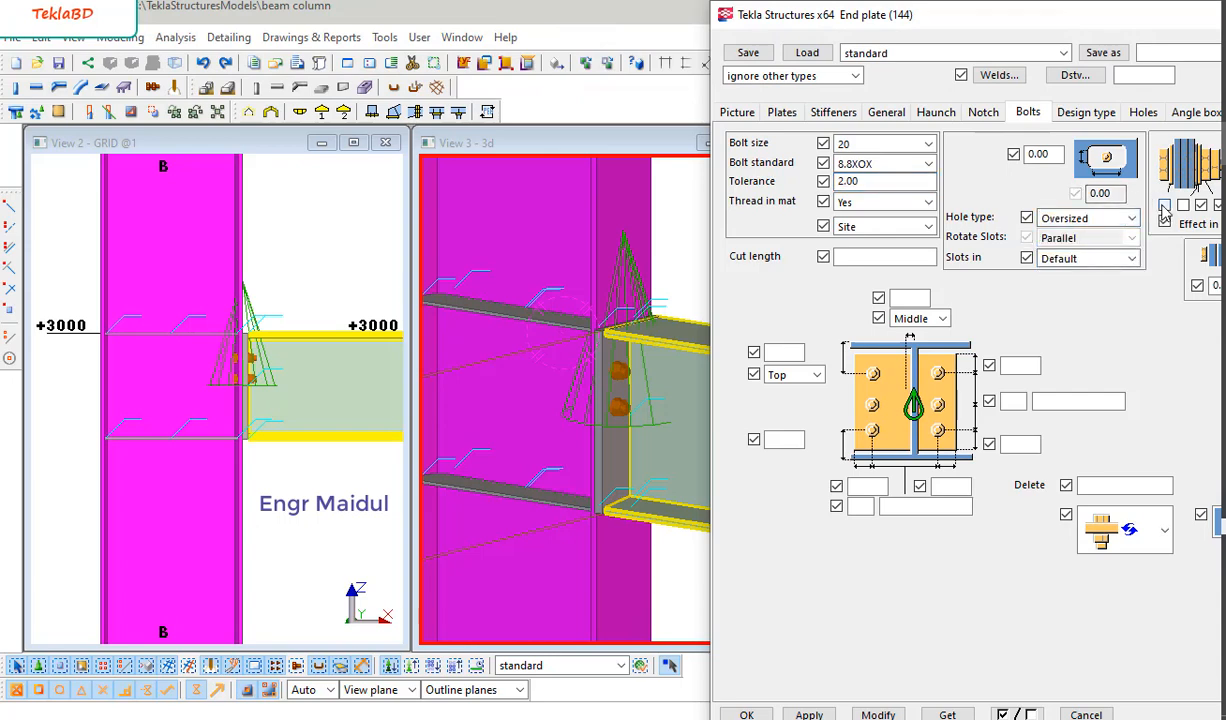
Step: Align the bolt group vertically to Middle, with 4 bolt rows spaced at 60
{"action": "left_click", "coordinate": [805, 378]}
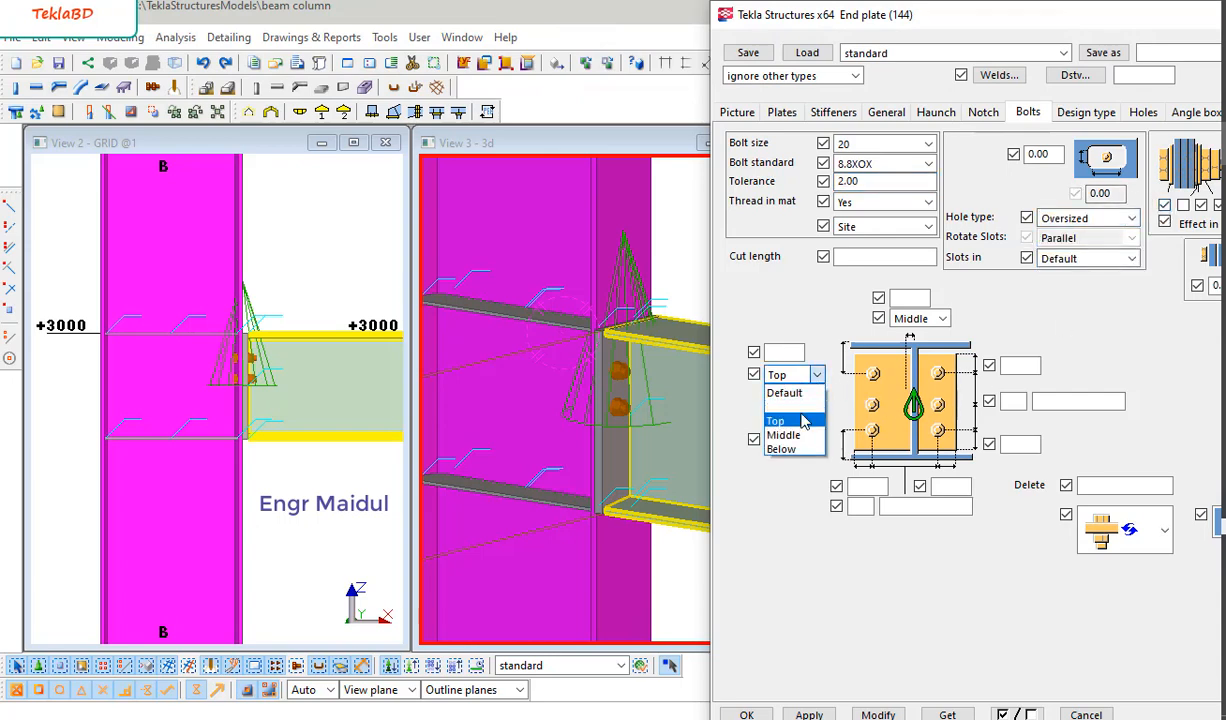
{"action": "left_click", "coordinate": [784, 435]}
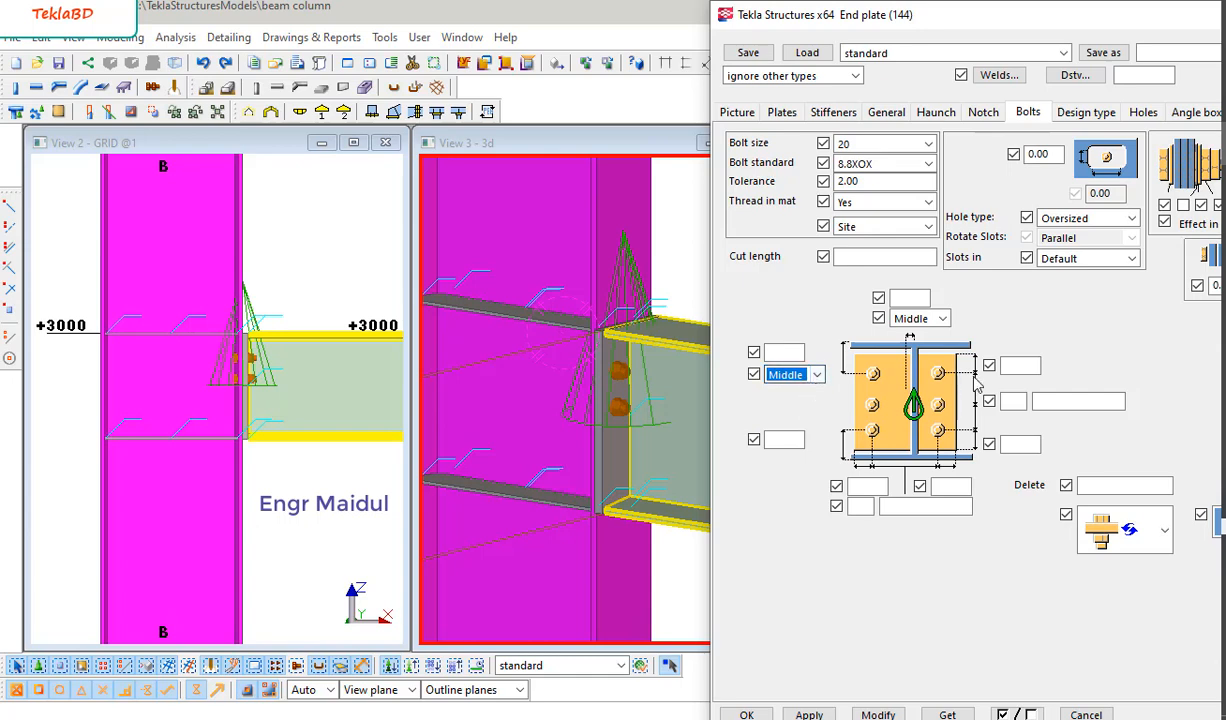
{"action": "left_click", "coordinate": [1013, 401]}
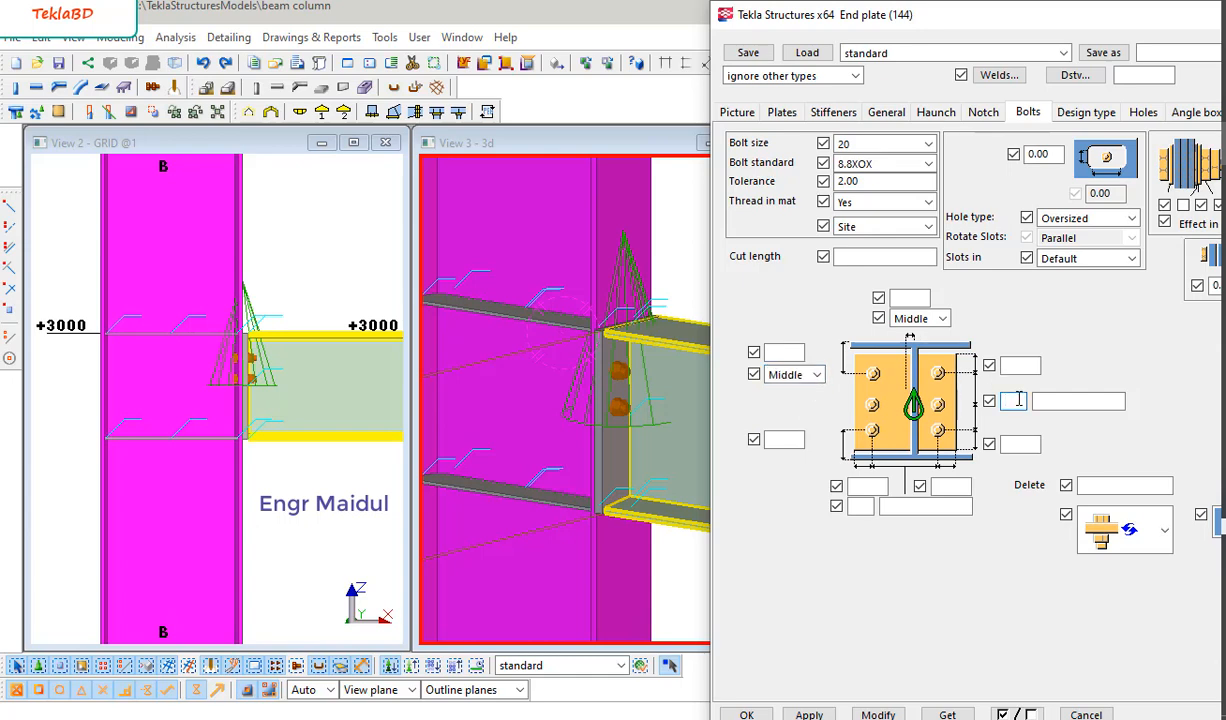
{"action": "type", "text": "4"}
{"action": "left_click", "coordinate": [1049, 402]}
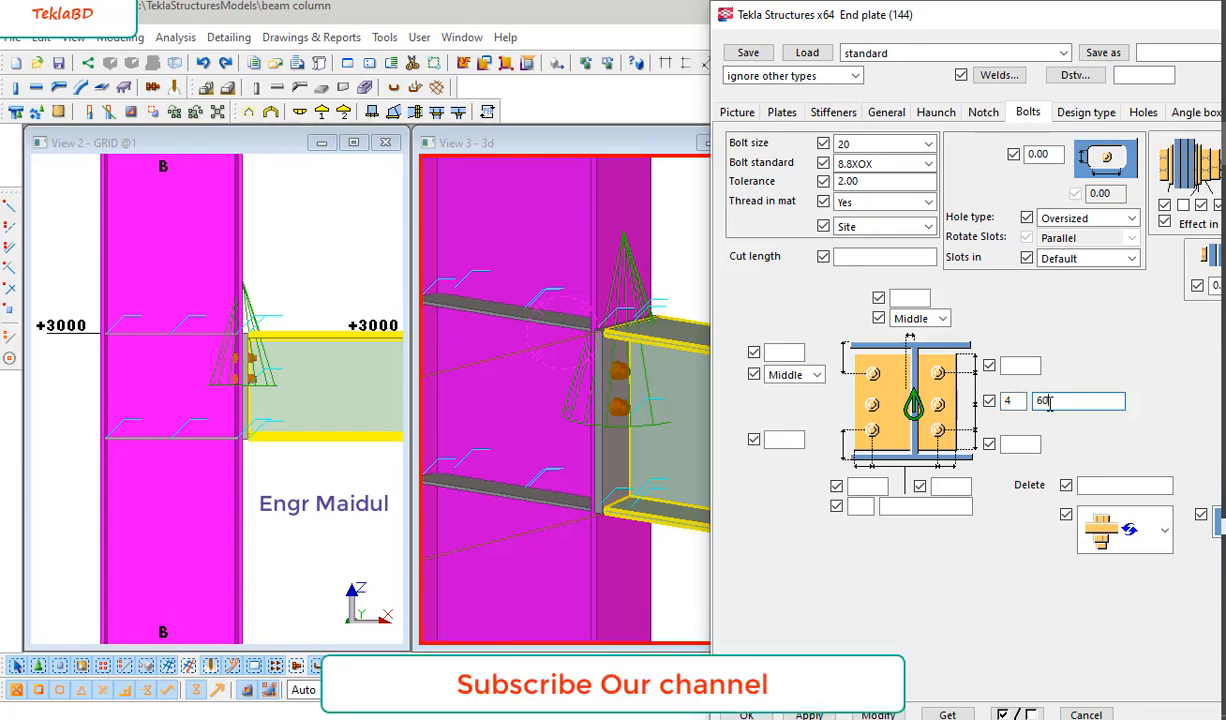
Step: Set 2 bolt columns spaced at 70, and modify the end plate connection at grid B/1
{"action": "left_click", "coordinate": [864, 506]}
{"action": "type", "text": "2"}
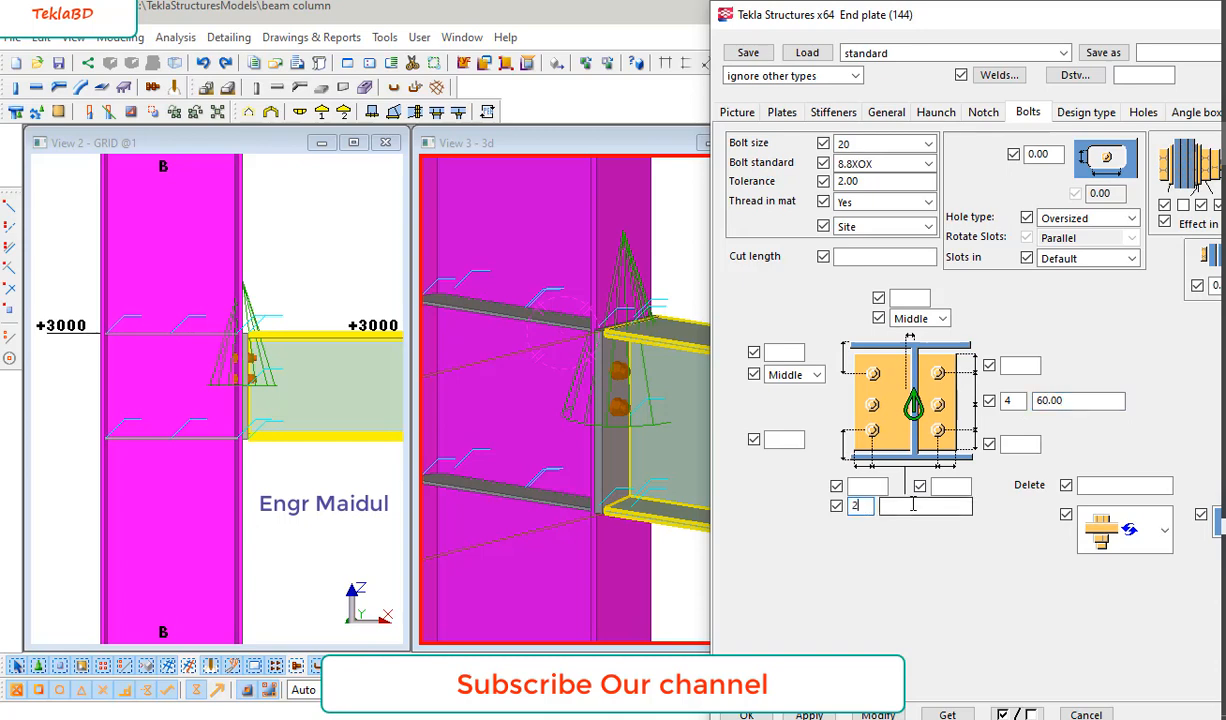
{"action": "left_click", "coordinate": [912, 505]}
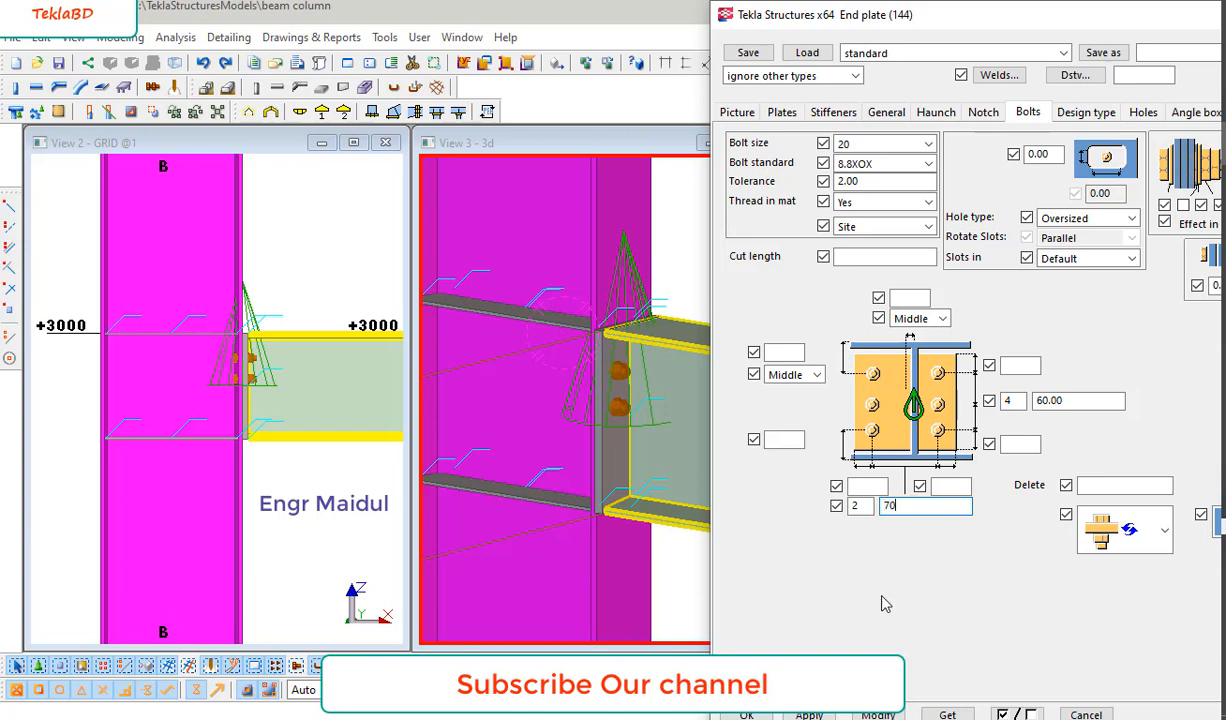
{"action": "left_click", "coordinate": [877, 715]}
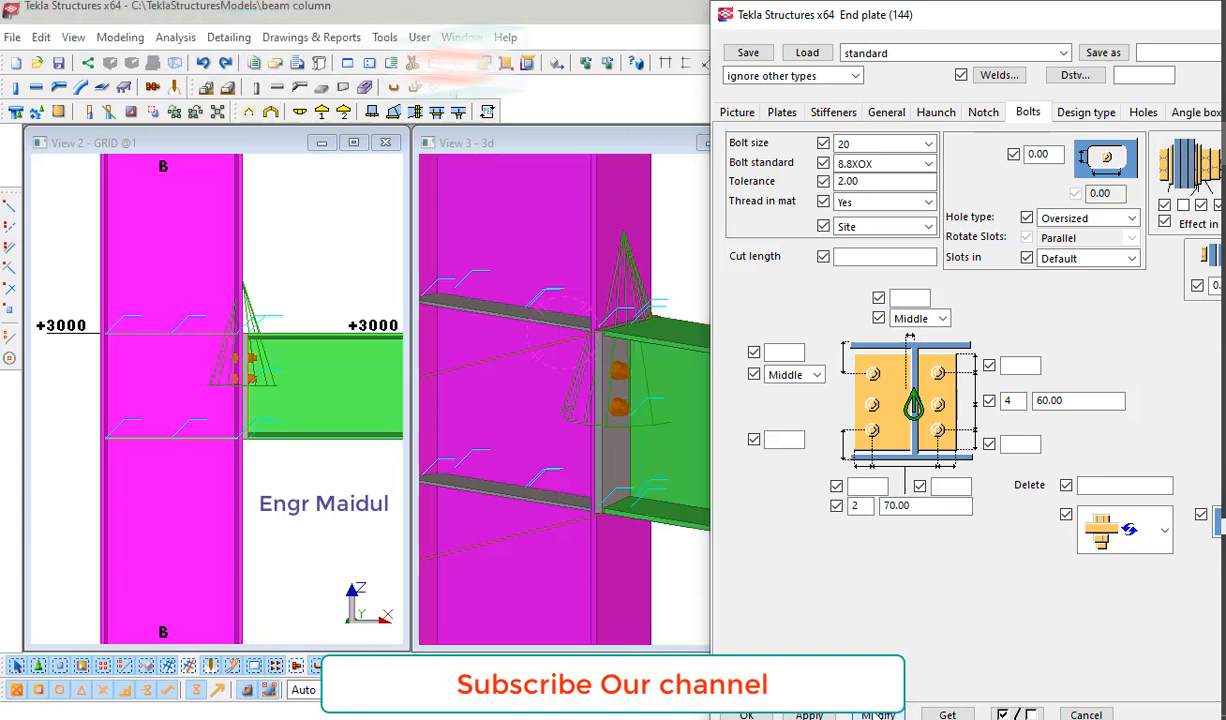
{"action": "left_click", "coordinate": [628, 390]}
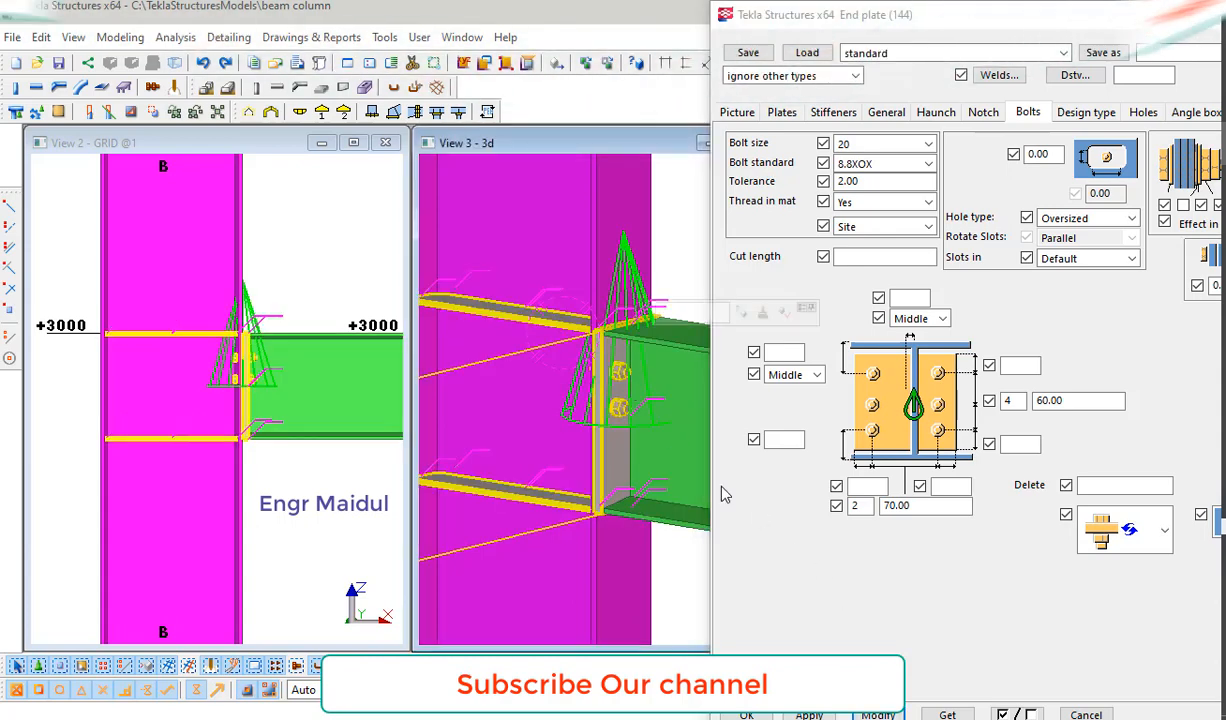
{"action": "left_click", "coordinate": [875, 715]}
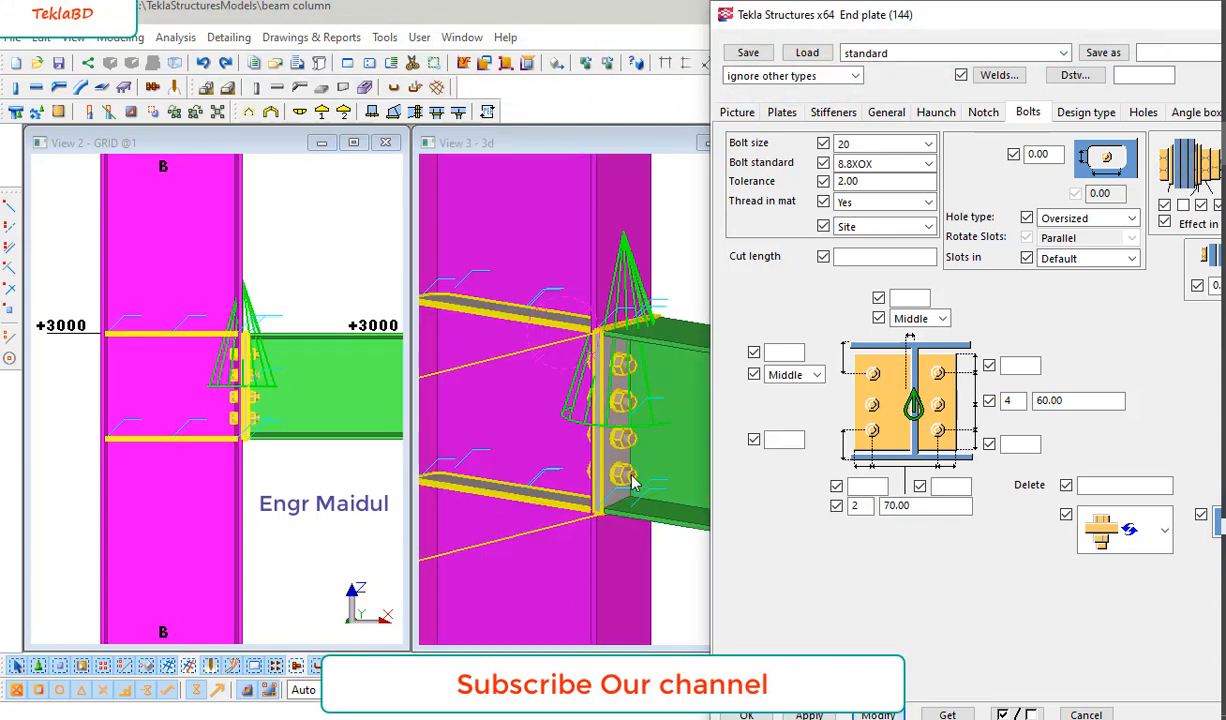
Step: Check the joint's bolts in the 3D view, and accept and close the connection settings
{"action": "scroll", "coordinate": [628, 481], "scroll_direction": "up", "scroll_amount": 4}
{"action": "scroll", "coordinate": [628, 481], "scroll_direction": "down", "scroll_amount": 3}
{"action": "key", "text": "Escape"}
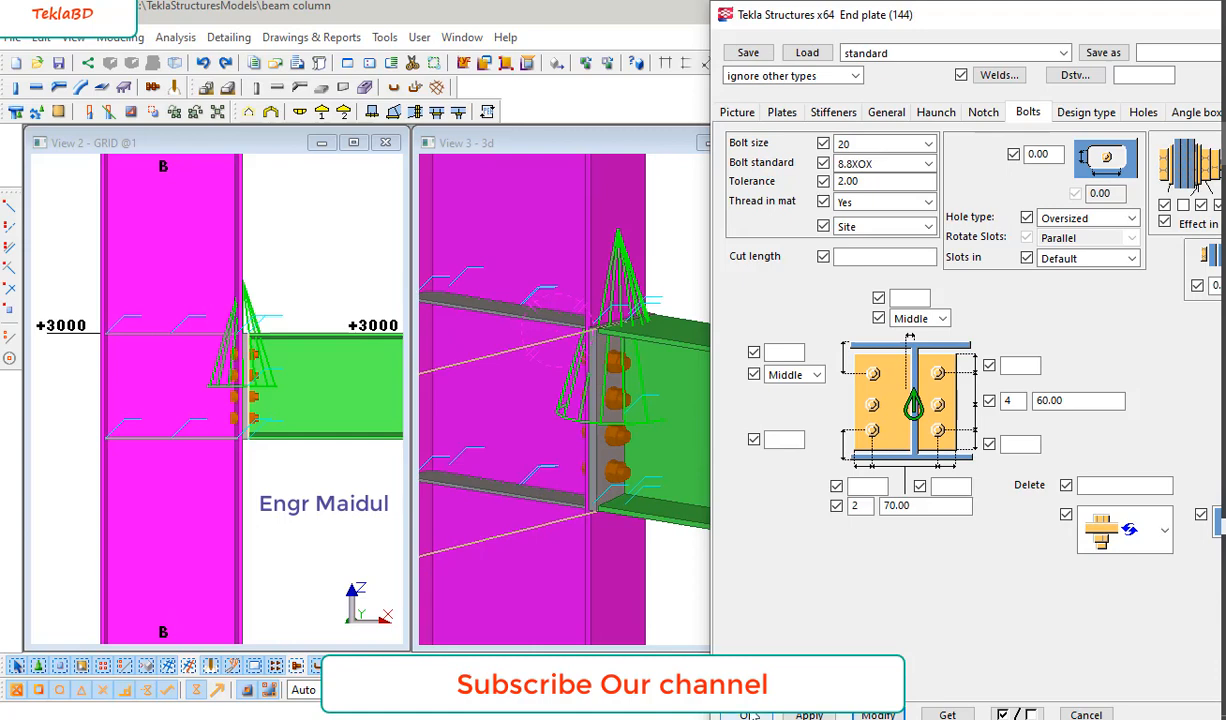
{"action": "left_click", "coordinate": [746, 715]}
Step: Compare the end plates and bolt layouts of the joints on columns 1 and 2 in the grid B elevation
{"action": "left_click", "coordinate": [968, 416]}
{"action": "scroll", "coordinate": [968, 416], "scroll_direction": "down", "scroll_amount": 5}
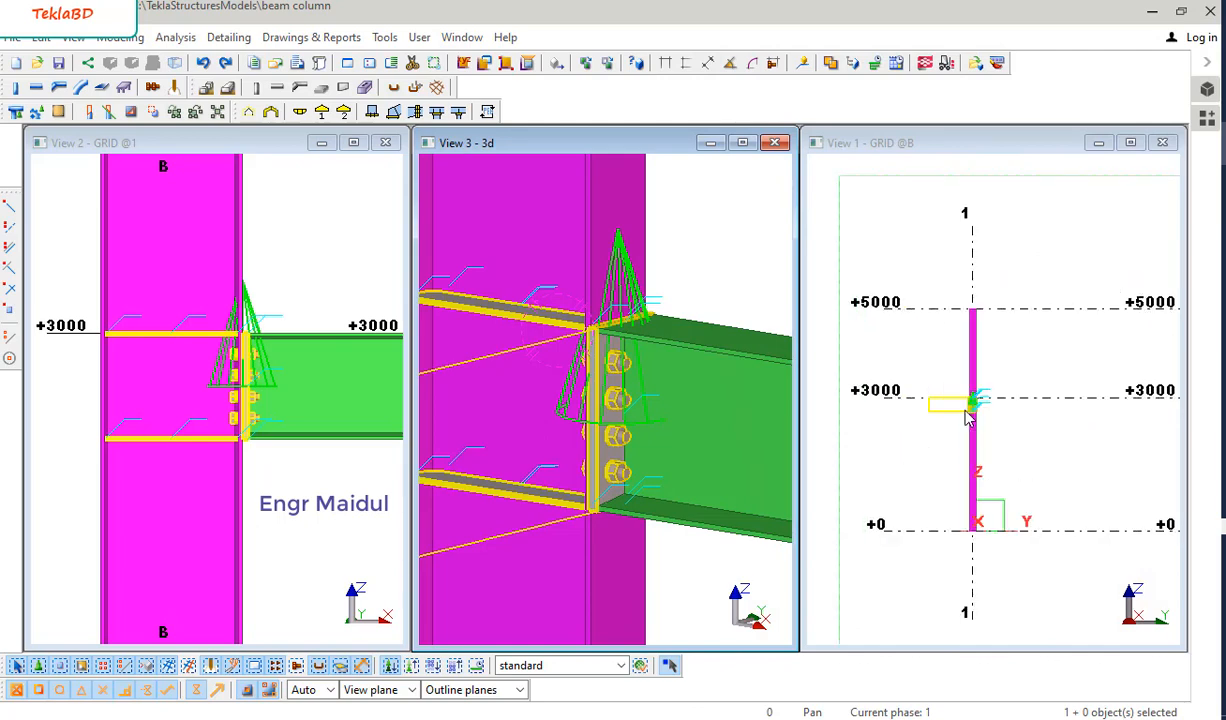
{"action": "scroll", "coordinate": [960, 422], "scroll_direction": "down", "scroll_amount": 2}
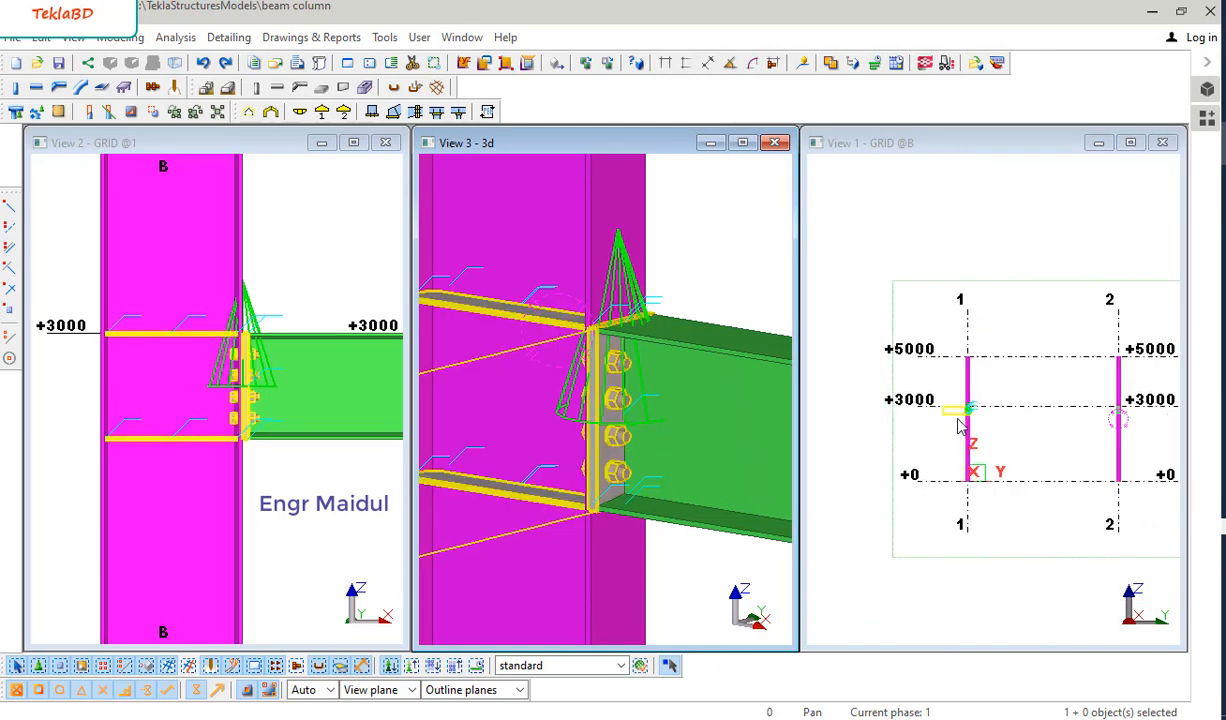
{"action": "scroll", "coordinate": [1108, 416], "scroll_direction": "up", "scroll_amount": 5}
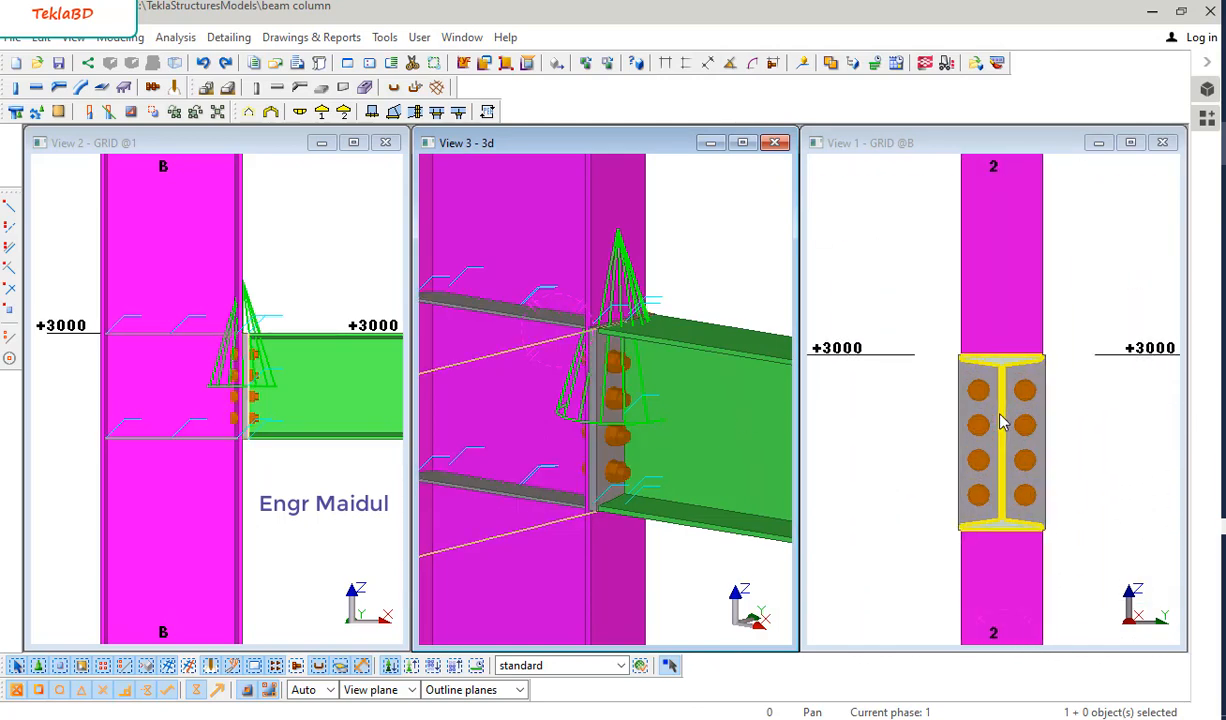
{"action": "scroll", "coordinate": [1000, 423], "scroll_direction": "down", "scroll_amount": 5}
{"action": "middle_click_drag", "start_coordinate": [977, 419], "coordinate": [1072, 420]}
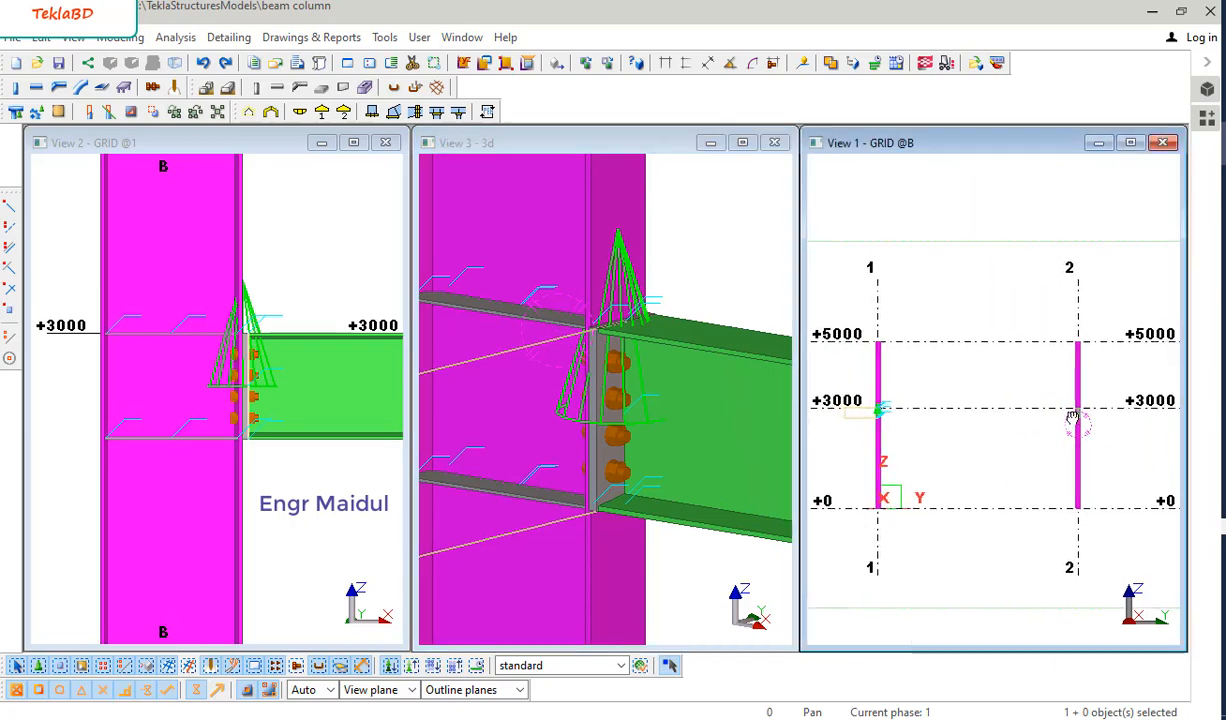
{"action": "scroll", "coordinate": [856, 416], "scroll_direction": "up", "scroll_amount": 8}
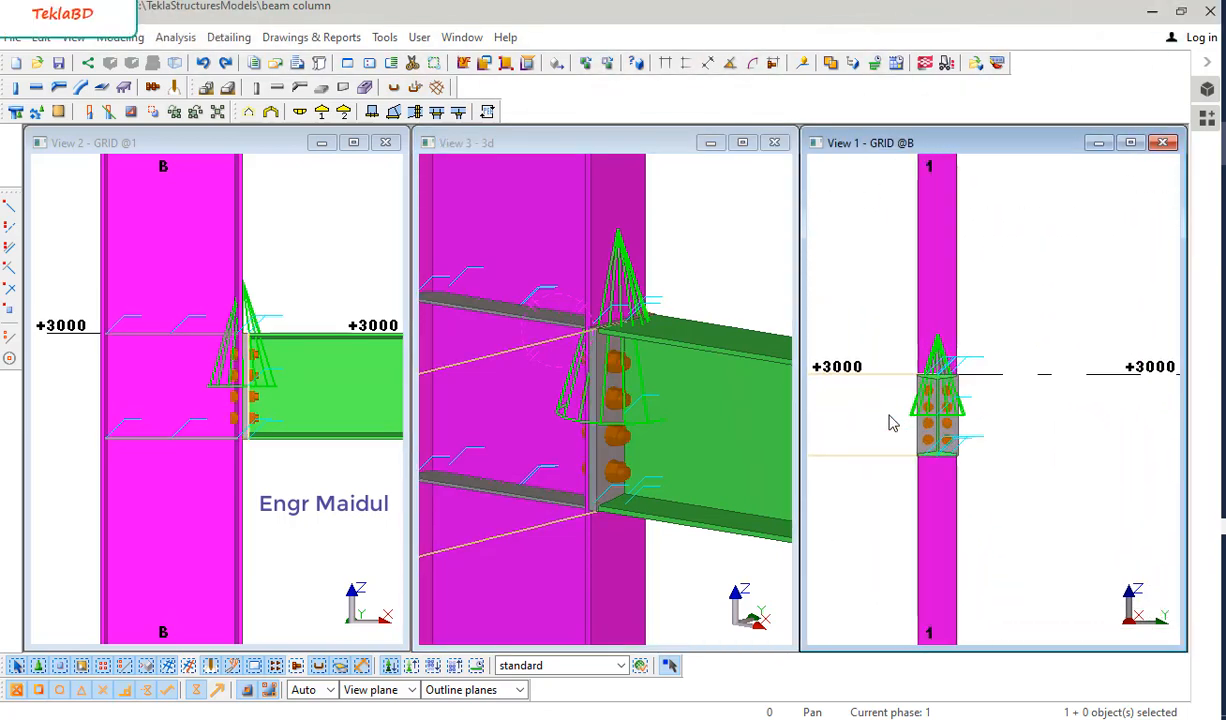
{"action": "scroll", "coordinate": [893, 423], "scroll_direction": "up", "scroll_amount": 4}
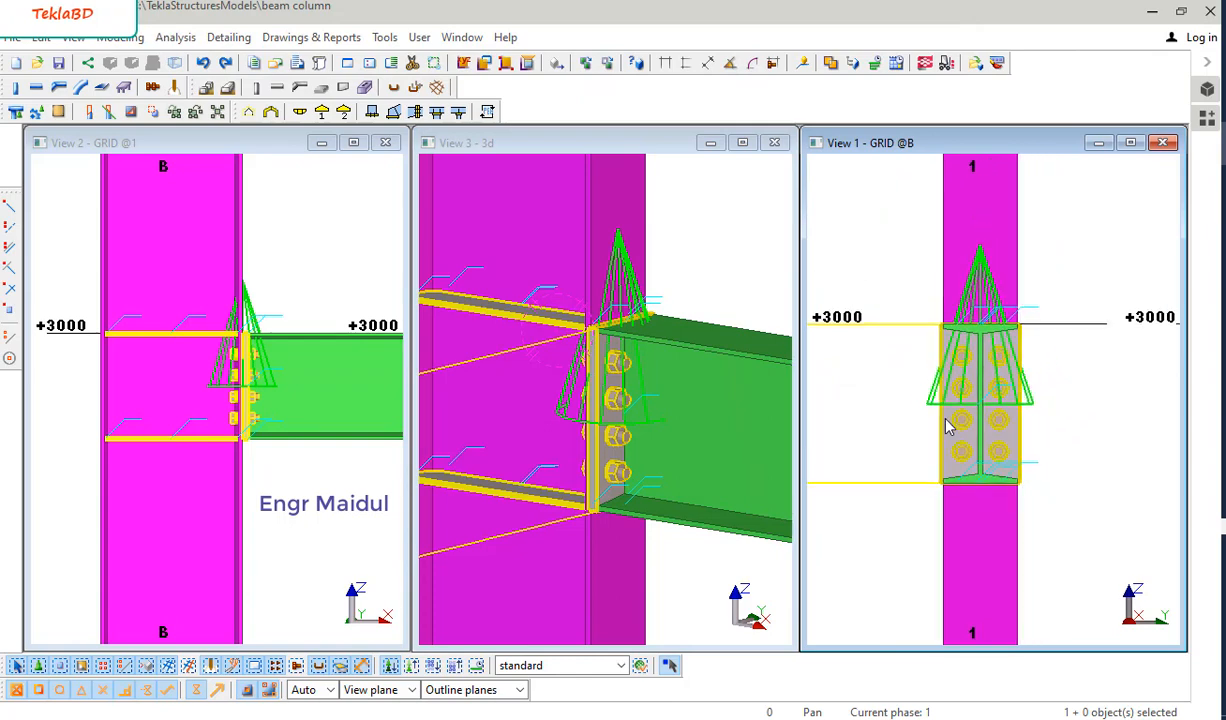
{"action": "scroll", "coordinate": [948, 426], "scroll_direction": "down", "scroll_amount": 3}
Step: Examine both column-beam joints in the 3D view and the stiffened joint up close in the grid 1 view
{"action": "scroll", "coordinate": [610, 392], "scroll_direction": "down", "scroll_amount": 6}
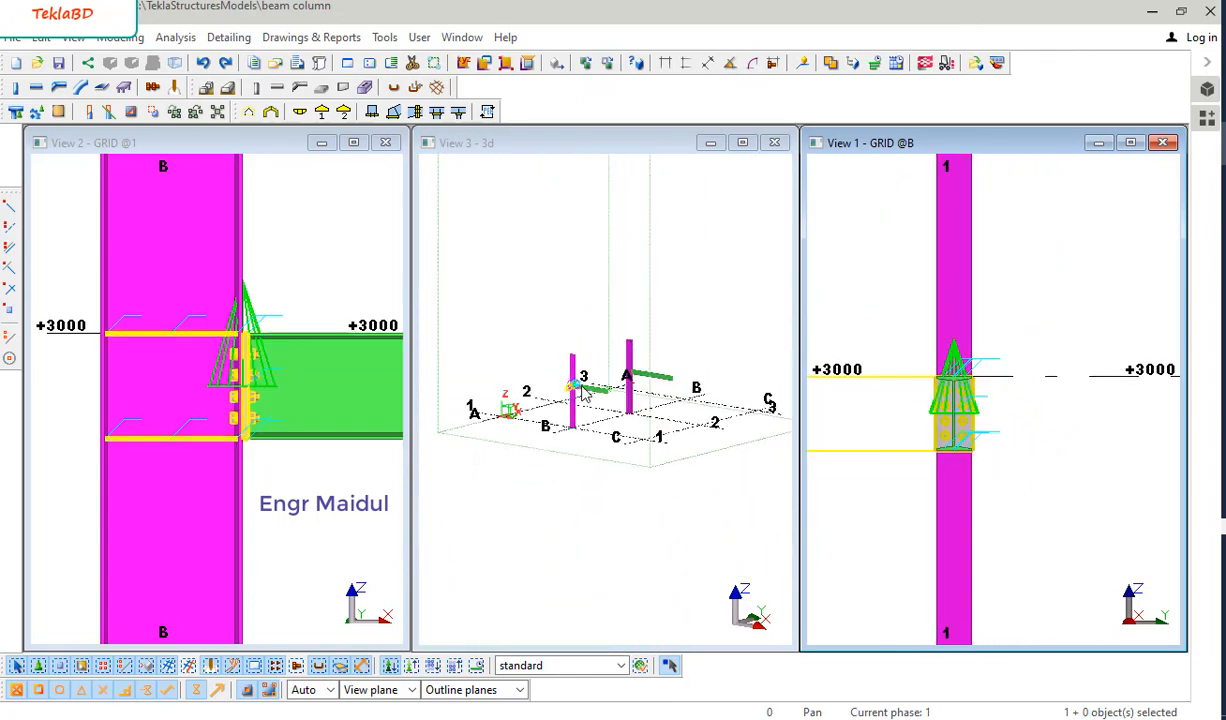
{"action": "scroll", "coordinate": [585, 390], "scroll_direction": "up", "scroll_amount": 6}
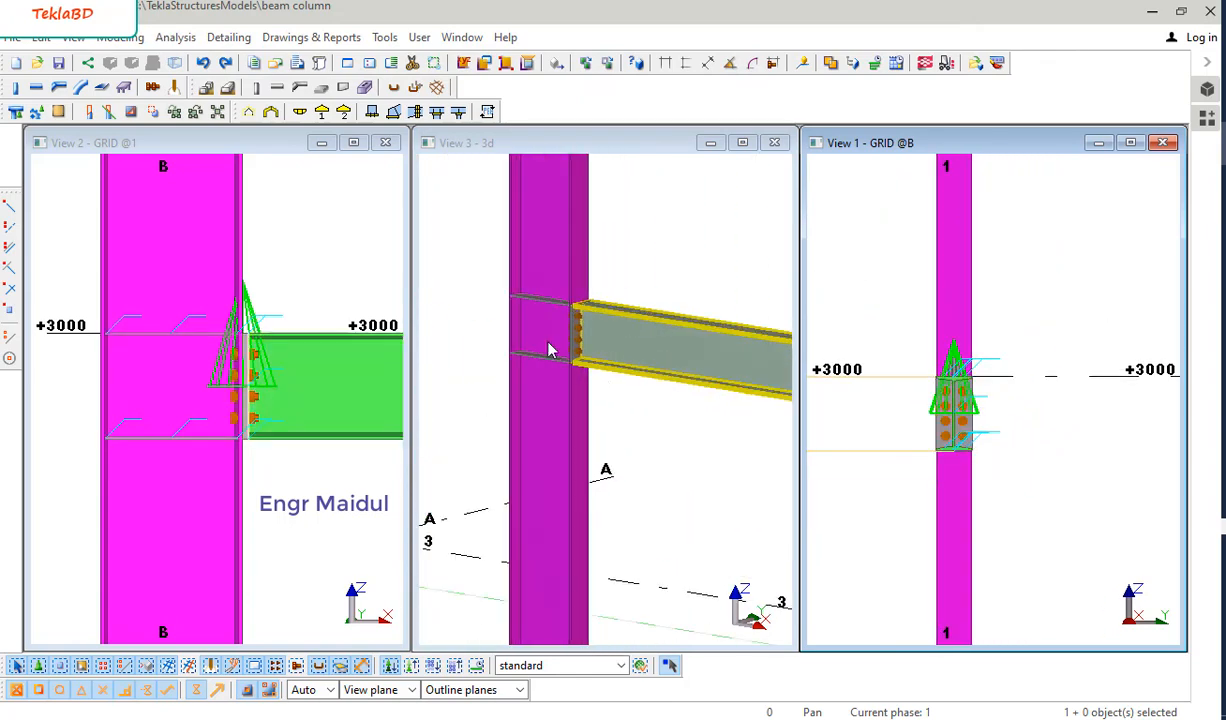
{"action": "scroll", "coordinate": [548, 350], "scroll_direction": "up", "scroll_amount": 2}
{"action": "scroll", "coordinate": [630, 360], "scroll_direction": "down", "scroll_amount": 6}
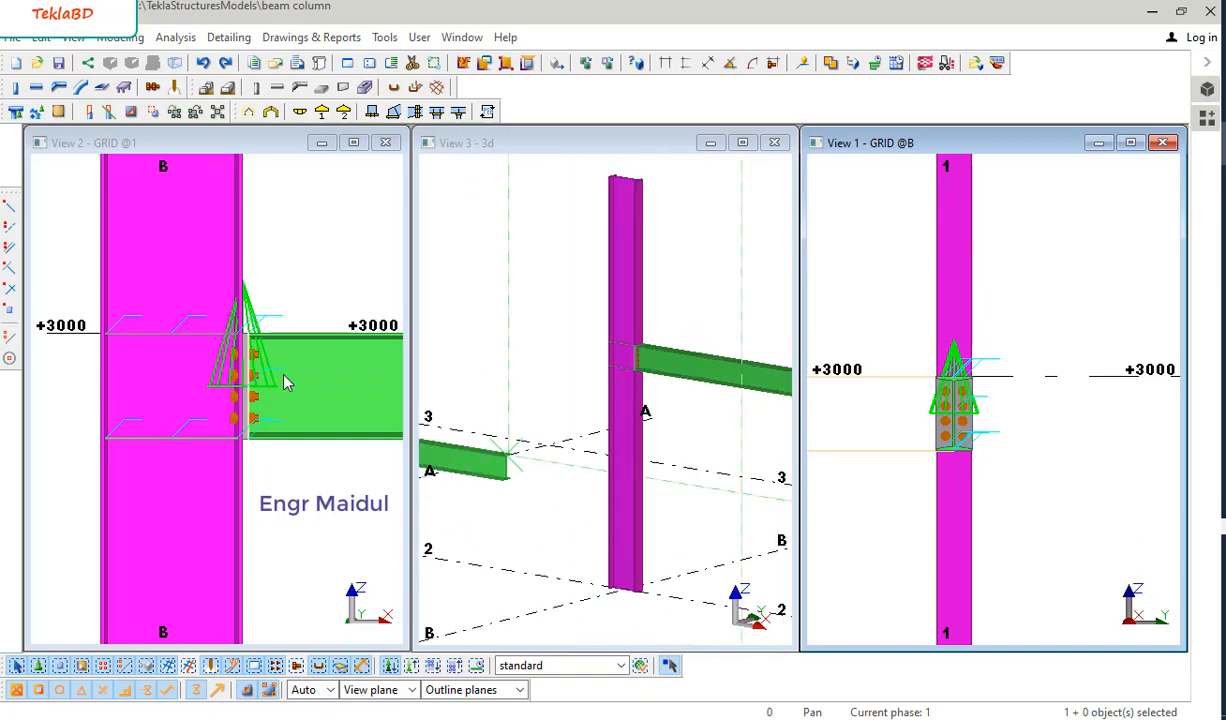
{"action": "scroll", "coordinate": [285, 382], "scroll_direction": "down", "scroll_amount": 8}
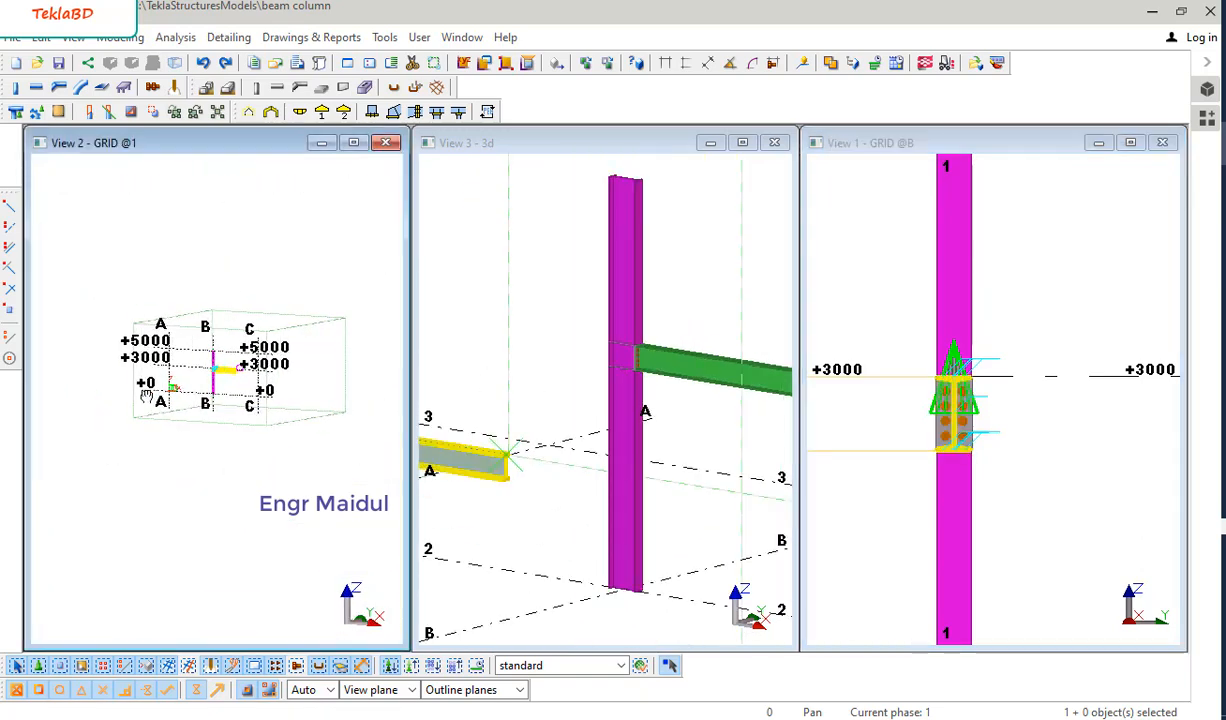
{"action": "scroll", "coordinate": [225, 372], "scroll_direction": "up", "scroll_amount": 8}
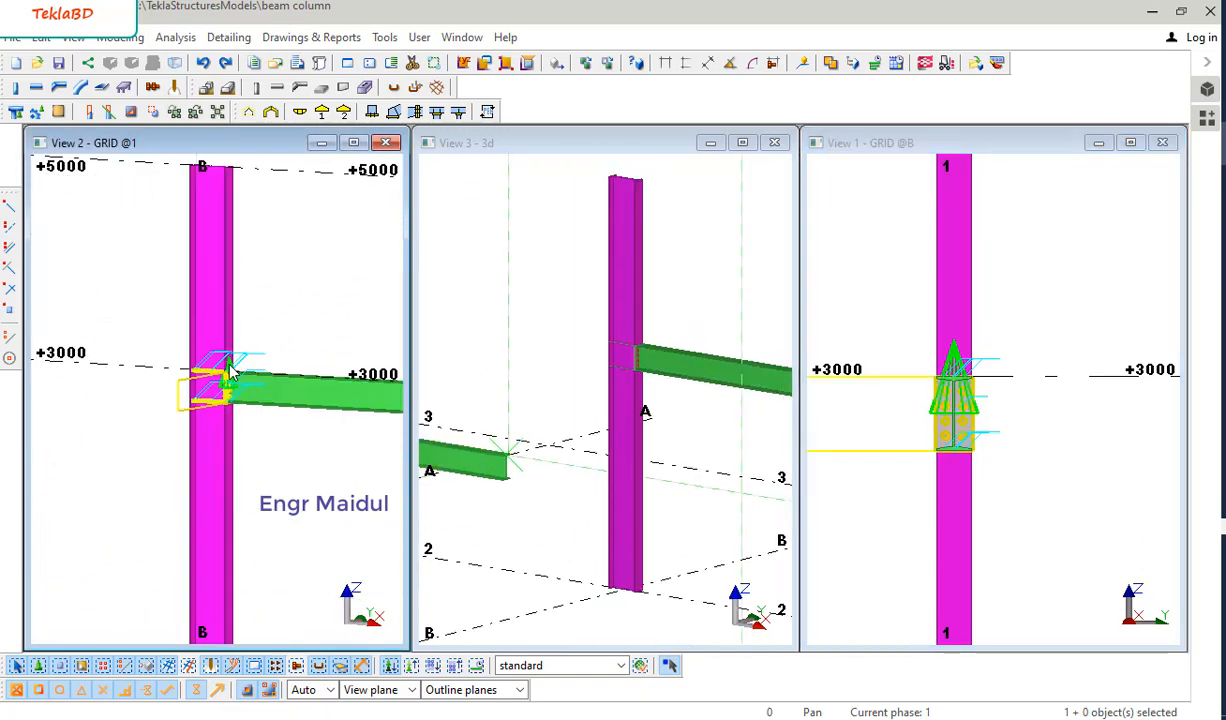
{"action": "scroll", "coordinate": [228, 372], "scroll_direction": "up", "scroll_amount": 4}
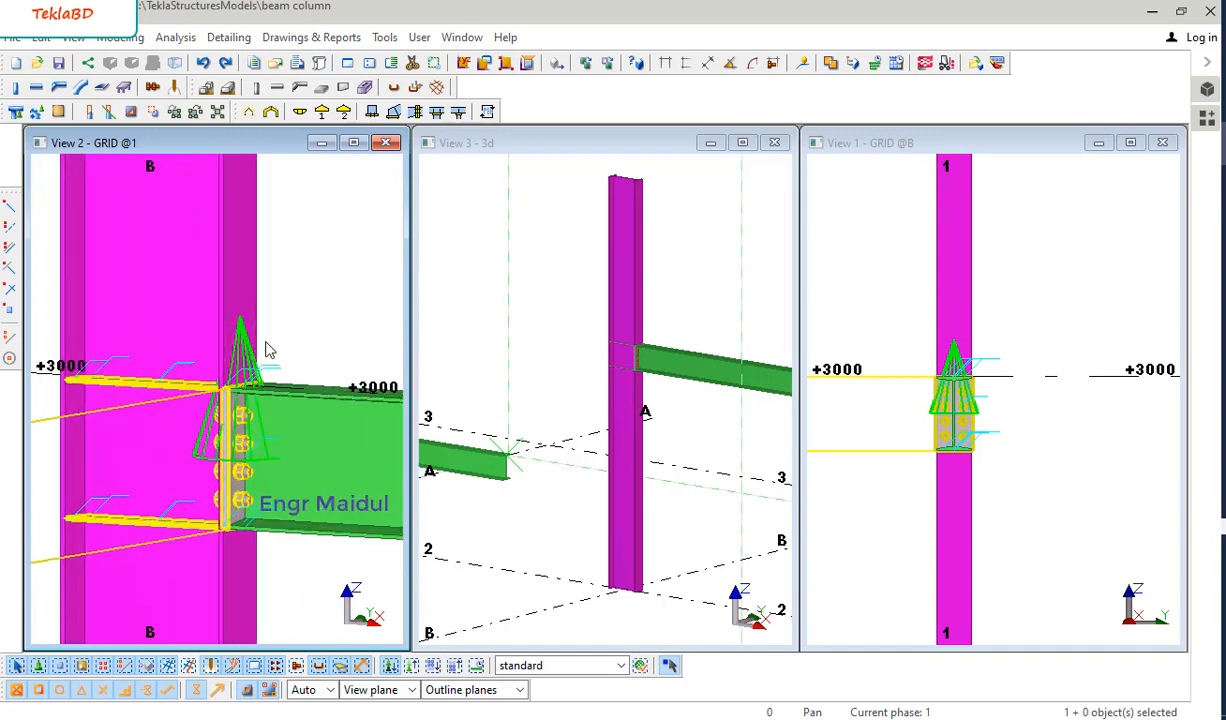